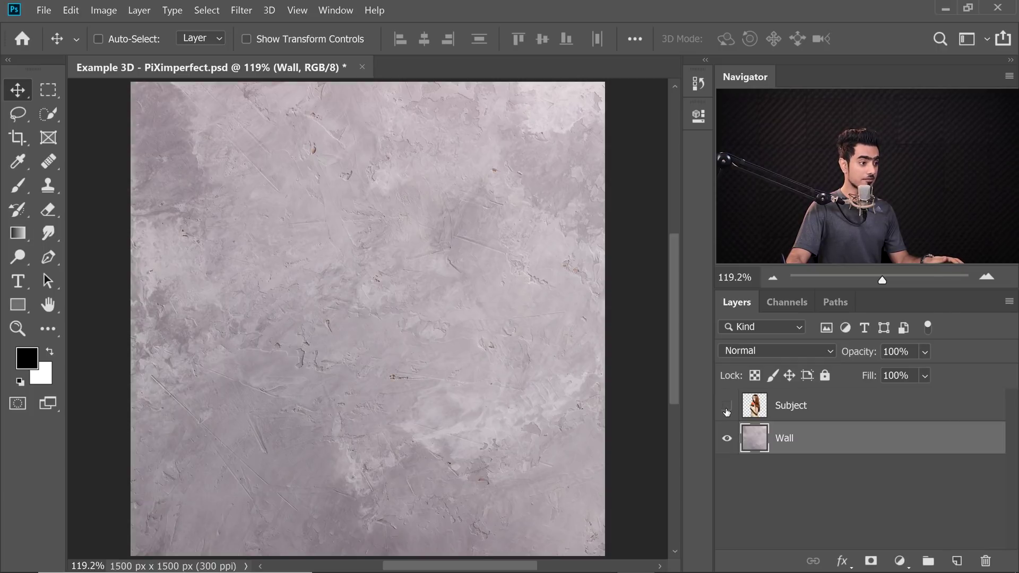
Check the subject over the wall, then duplicate Wall as 'Wall Bump' with the subject hidden.
{"action": "left_click", "coordinate": [726, 407]}
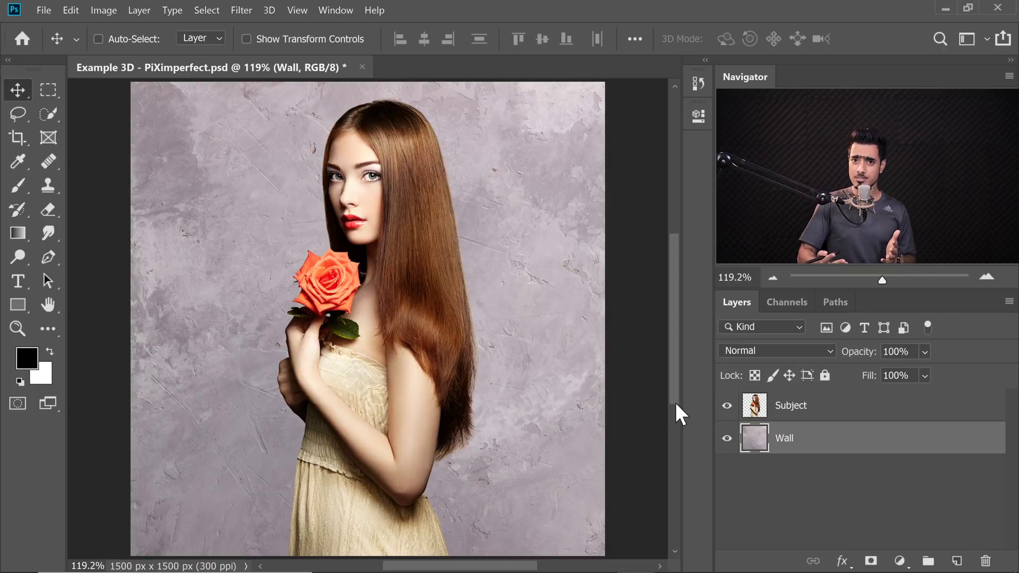
{"action": "left_click", "coordinate": [726, 405]}
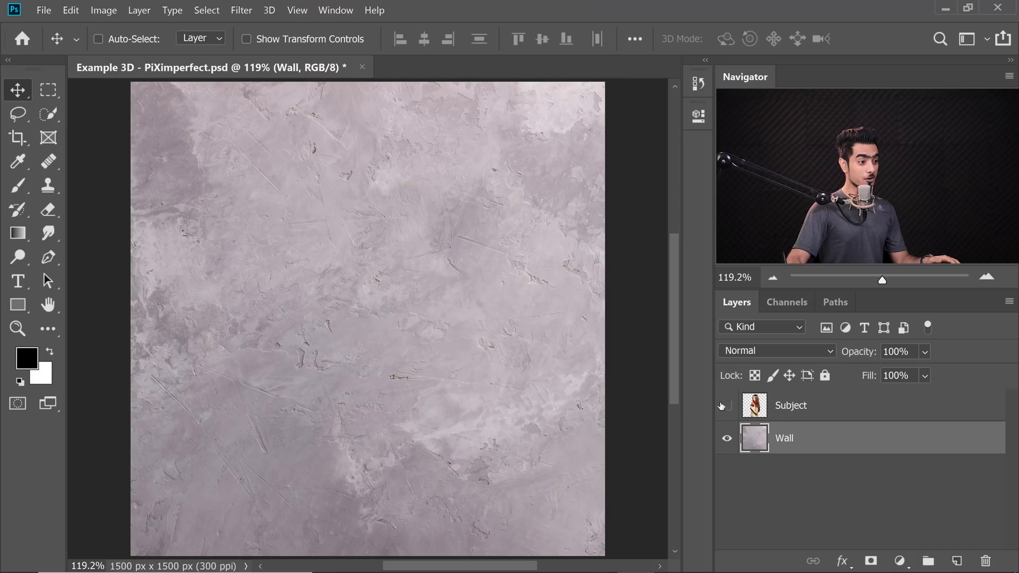
{"action": "left_click", "coordinate": [722, 406]}
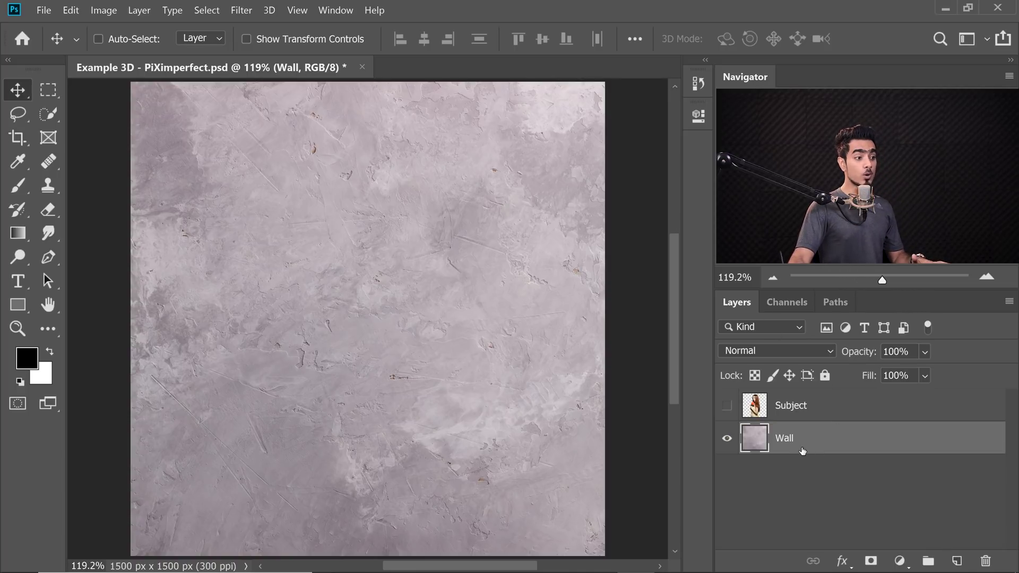
{"action": "key", "text": "ctrl"}
{"action": "type", "text": "Wall Bump"}
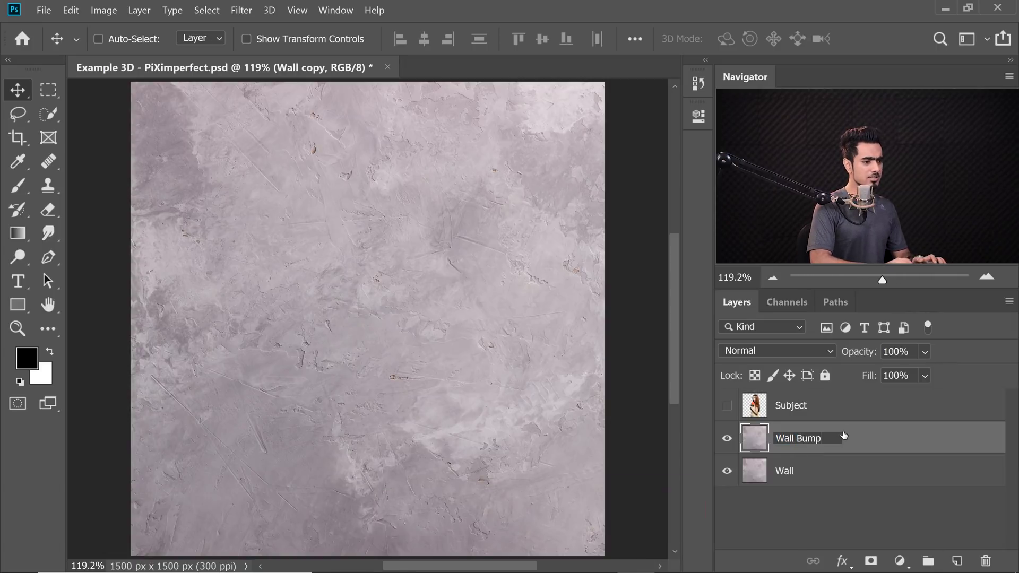
{"action": "key", "text": "Return"}
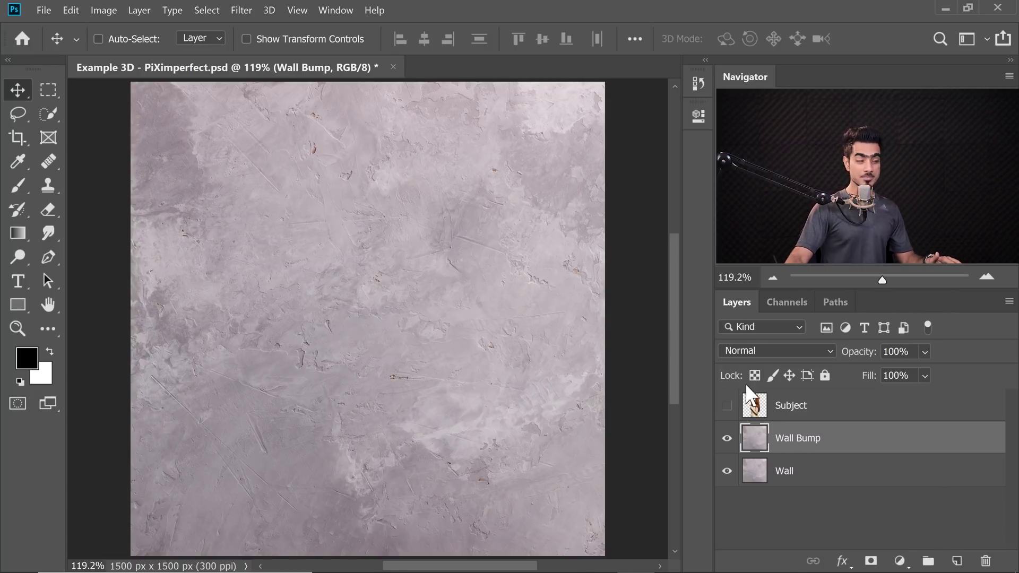
Open Generate Bump Map on Wall Bump and rotate the cube preview to face front.
{"action": "left_click", "coordinate": [241, 9]}
{"action": "mouse_move", "coordinate": [246, 156]}
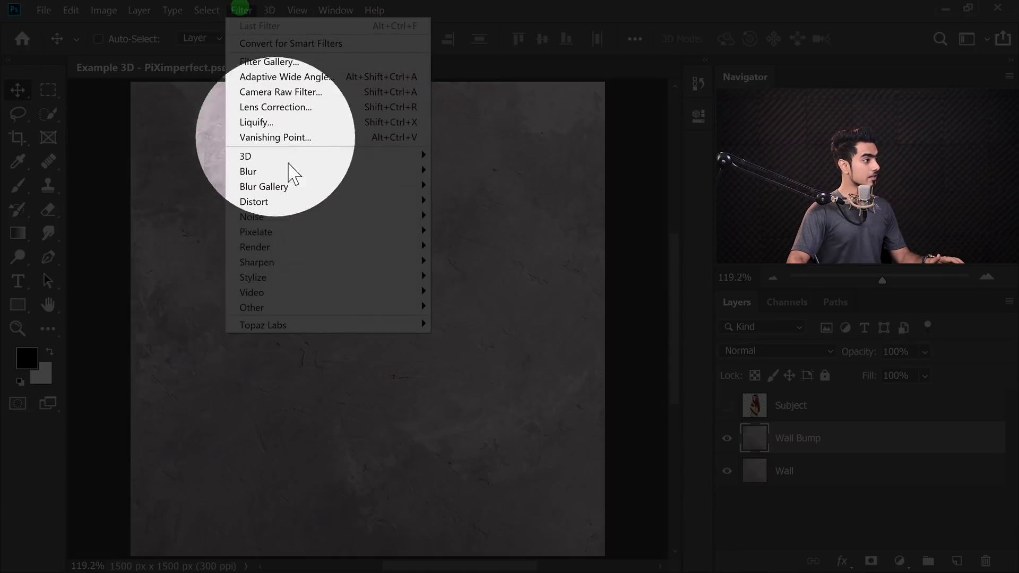
{"action": "left_click", "coordinate": [472, 157]}
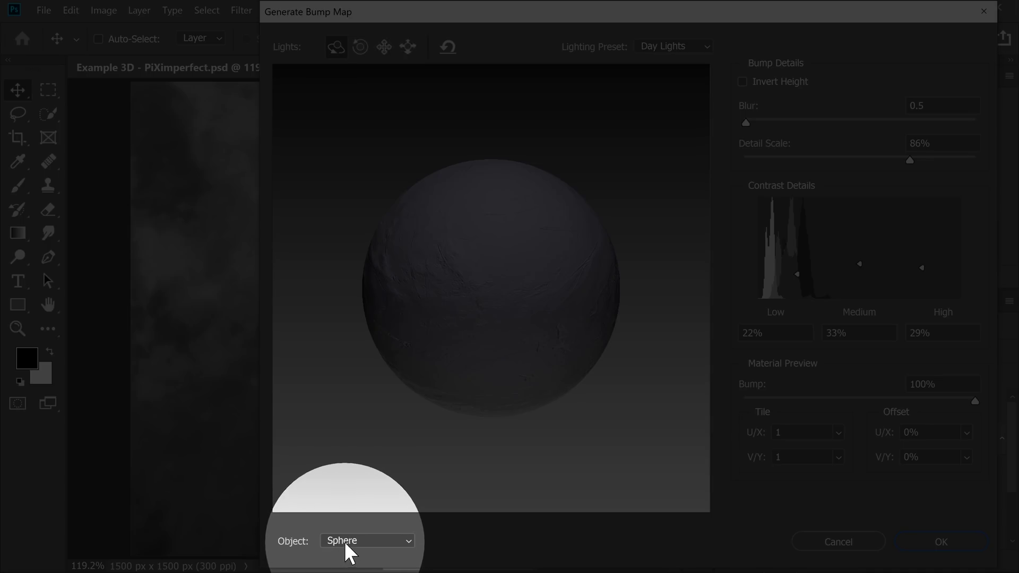
{"action": "left_click", "coordinate": [344, 543]}
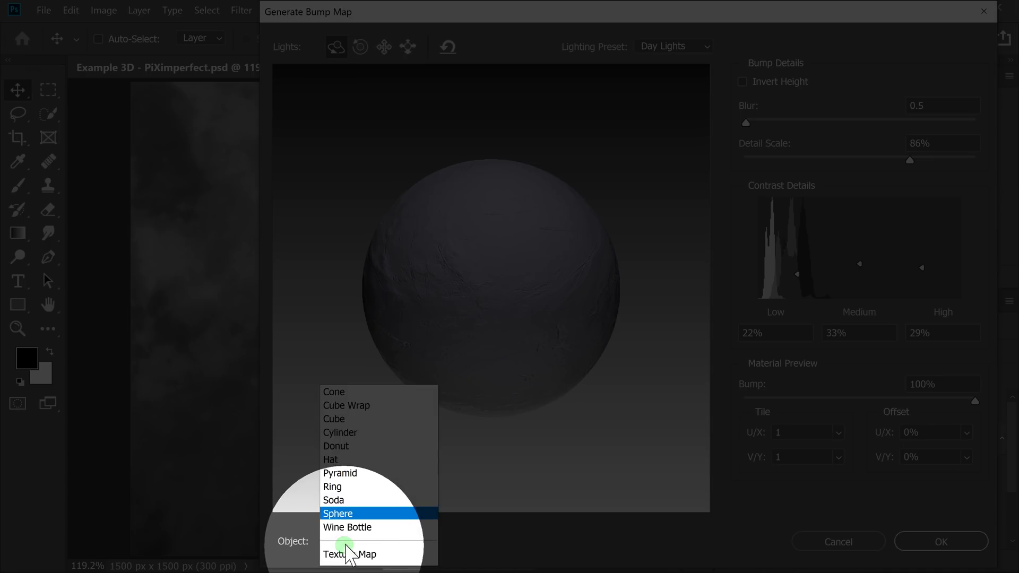
{"action": "left_click", "coordinate": [343, 420]}
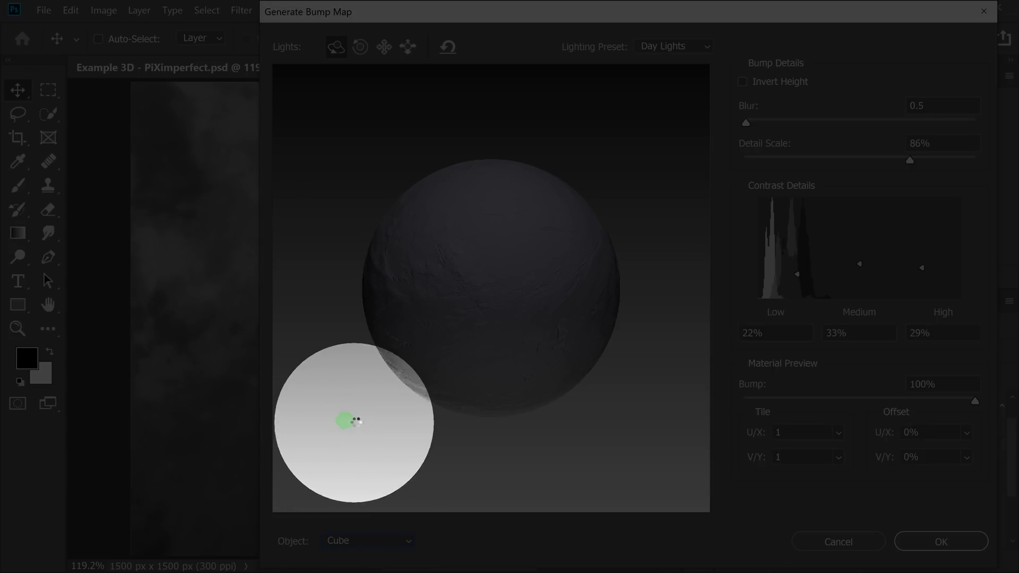
{"action": "mouse_move", "coordinate": [473, 279]}
{"action": "left_mouse_down"}
{"action": "mouse_move", "coordinate": [458, 290]}
{"action": "mouse_move", "coordinate": [457, 252]}
{"action": "left_mouse_up"}
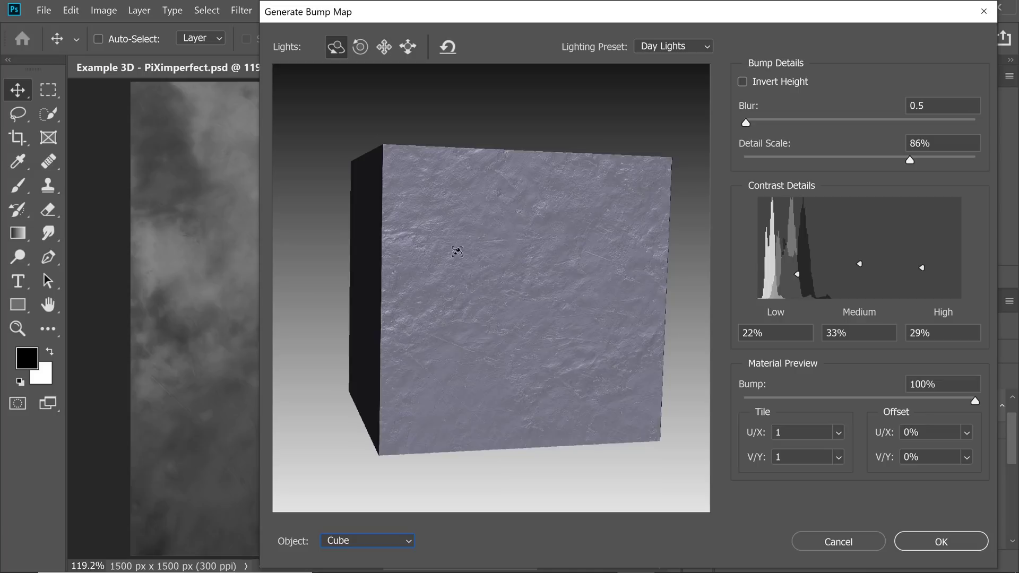
{"action": "mouse_move", "coordinate": [514, 286]}
{"action": "left_mouse_down"}
{"action": "mouse_move", "coordinate": [490, 280]}
{"action": "mouse_move", "coordinate": [661, 282]}
{"action": "left_mouse_up"}
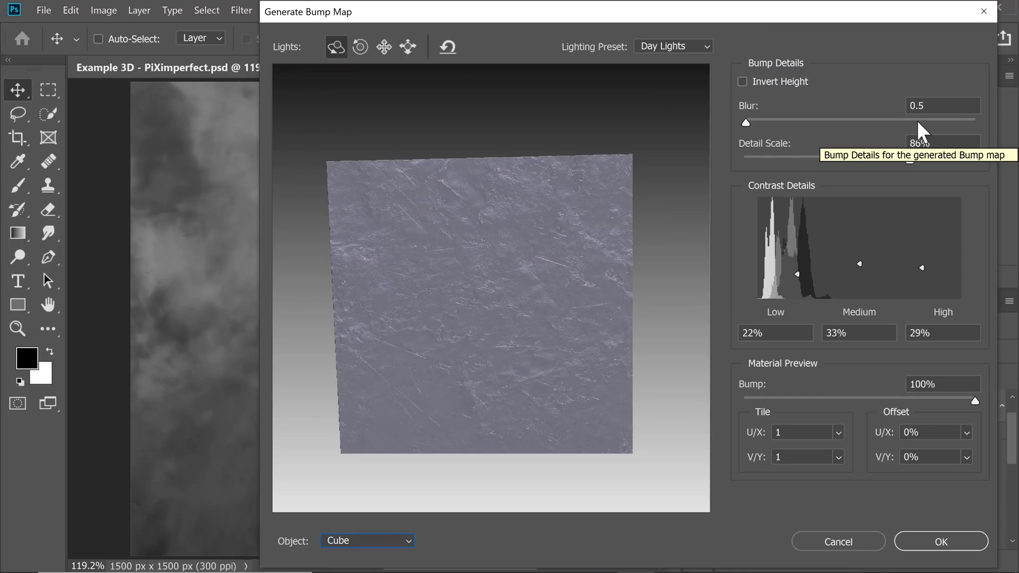
{"action": "left_click", "coordinate": [927, 146]}
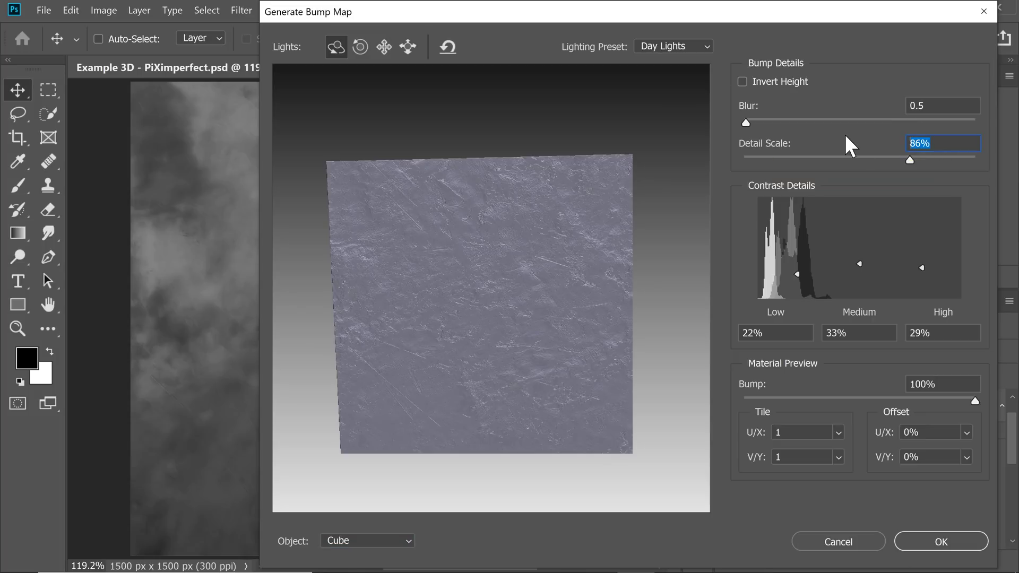
{"action": "type", "text": "80"}
With 80% detail scale, tune High and Low contrast on a sphere preview and apply.
{"action": "left_click", "coordinate": [374, 543]}
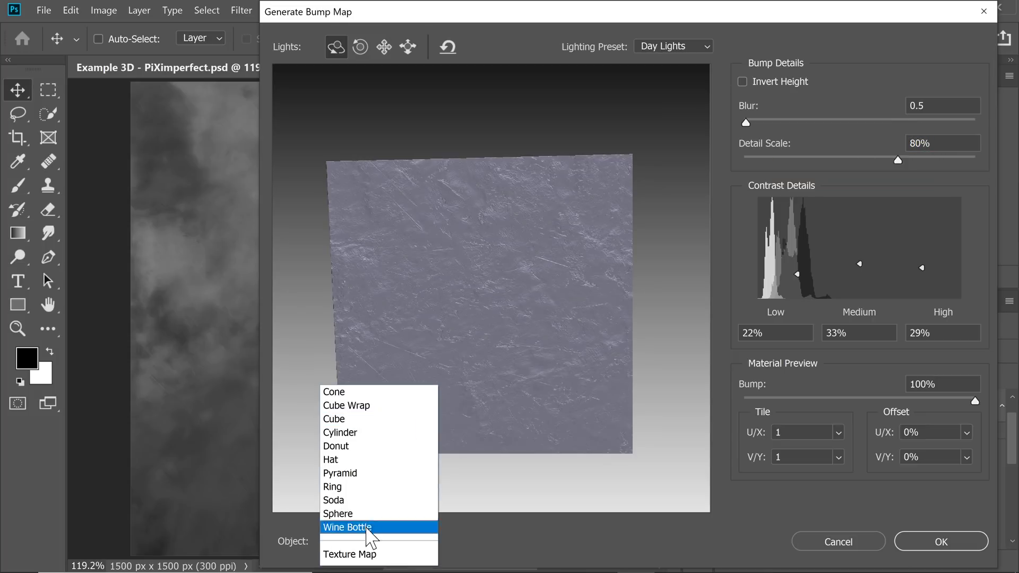
{"action": "left_click", "coordinate": [356, 513]}
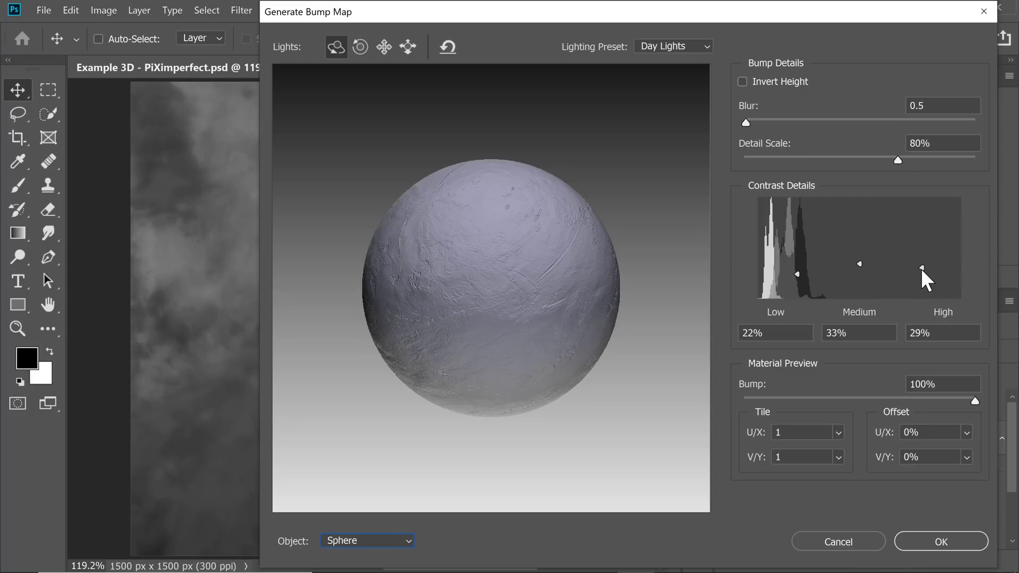
{"action": "mouse_move", "coordinate": [921, 268]}
{"action": "left_mouse_down"}
{"action": "mouse_move", "coordinate": [921, 231]}
{"action": "mouse_move", "coordinate": [913, 270]}
{"action": "mouse_move", "coordinate": [918, 259]}
{"action": "mouse_move", "coordinate": [863, 251]}
{"action": "mouse_move", "coordinate": [870, 232]}
{"action": "mouse_move", "coordinate": [865, 259]}
{"action": "left_mouse_up"}
{"action": "mouse_move", "coordinate": [795, 272]}
{"action": "left_mouse_down"}
{"action": "mouse_move", "coordinate": [800, 251]}
{"action": "mouse_move", "coordinate": [797, 275]}
{"action": "left_mouse_up"}
{"action": "left_click_drag", "start_coordinate": [517, 269], "coordinate": [478, 287]}
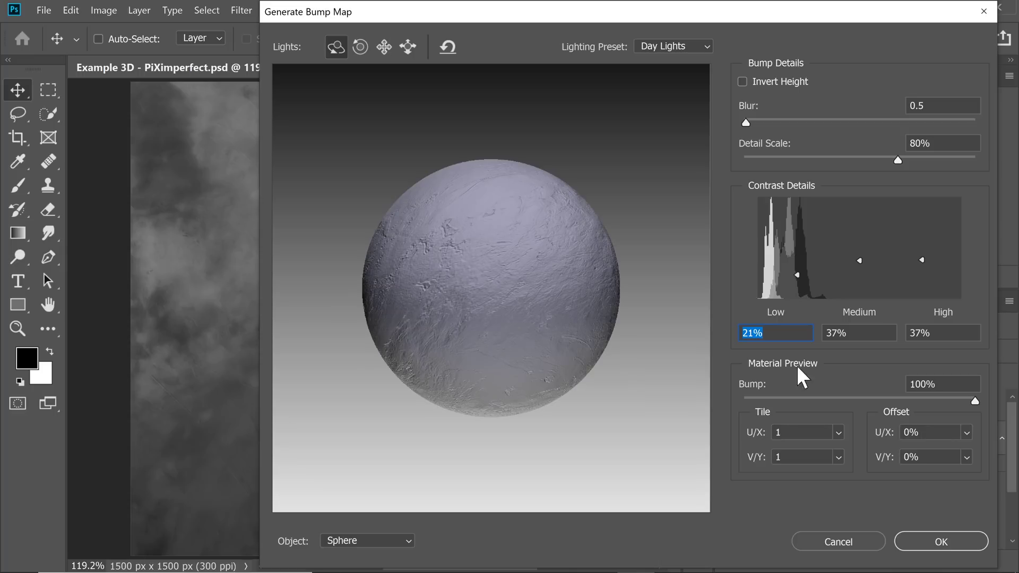
{"action": "left_click", "coordinate": [940, 542]}
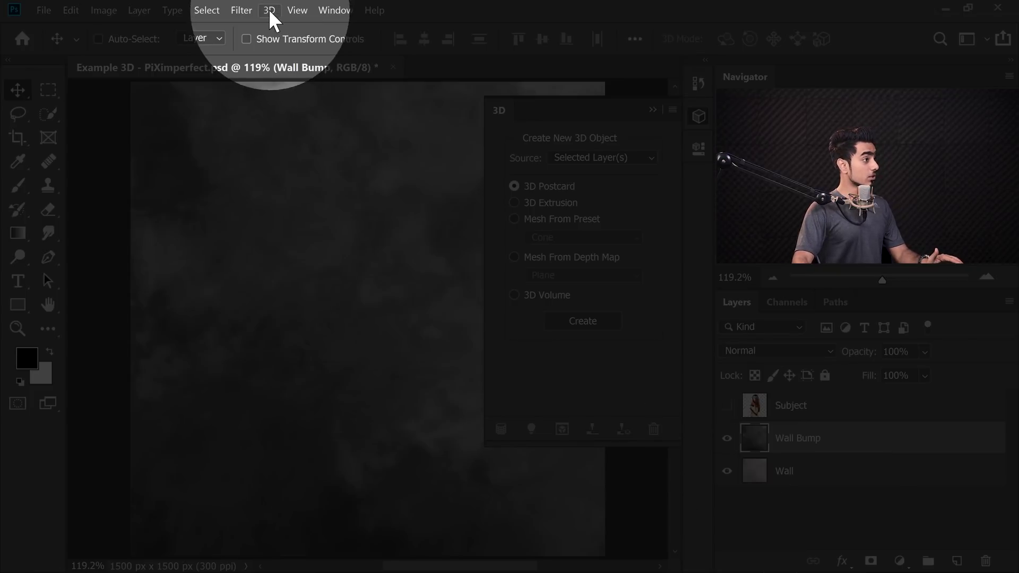
Create a Depth Map mesh from Wall Bump and accept the 3D workspace.
{"action": "left_click", "coordinate": [269, 10]}
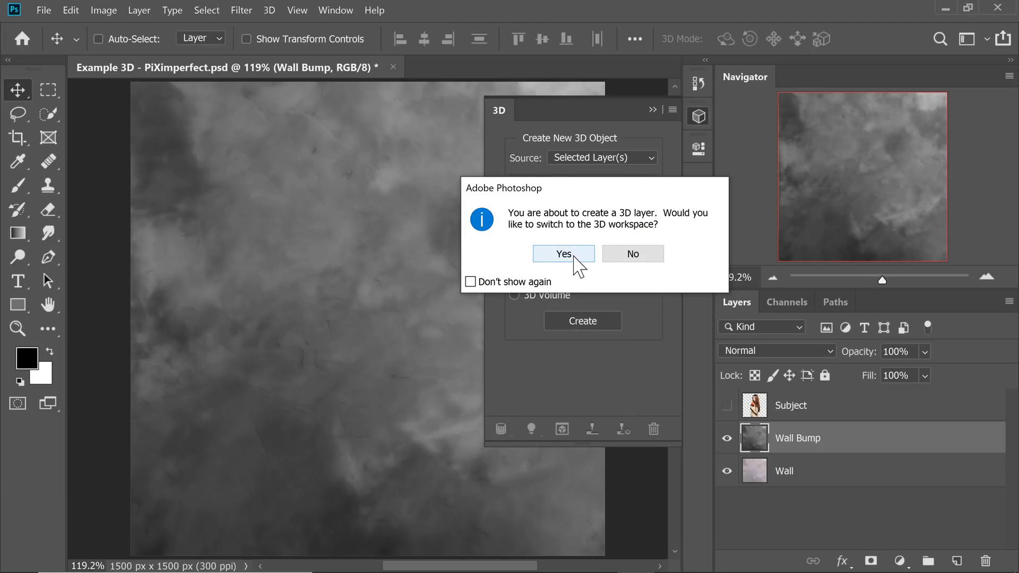
{"action": "left_click", "coordinate": [564, 255]}
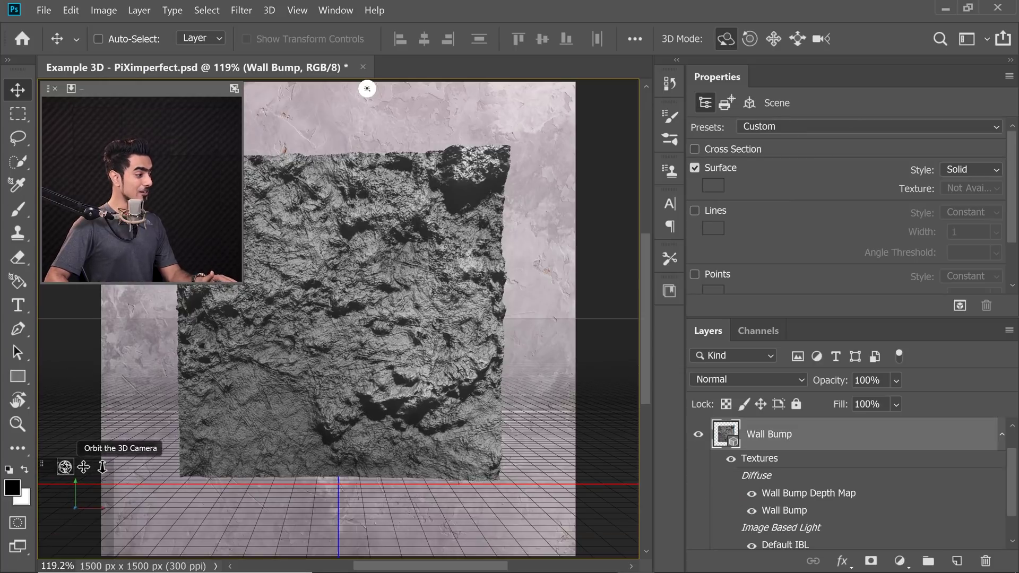
Orbit around the wall and scale down its Z relief with the gizmo.
{"action": "mouse_move", "coordinate": [366, 88]}
{"action": "left_mouse_down"}
{"action": "mouse_move", "coordinate": [40, 91]}
{"action": "mouse_move", "coordinate": [48, 87]}
{"action": "left_mouse_up"}
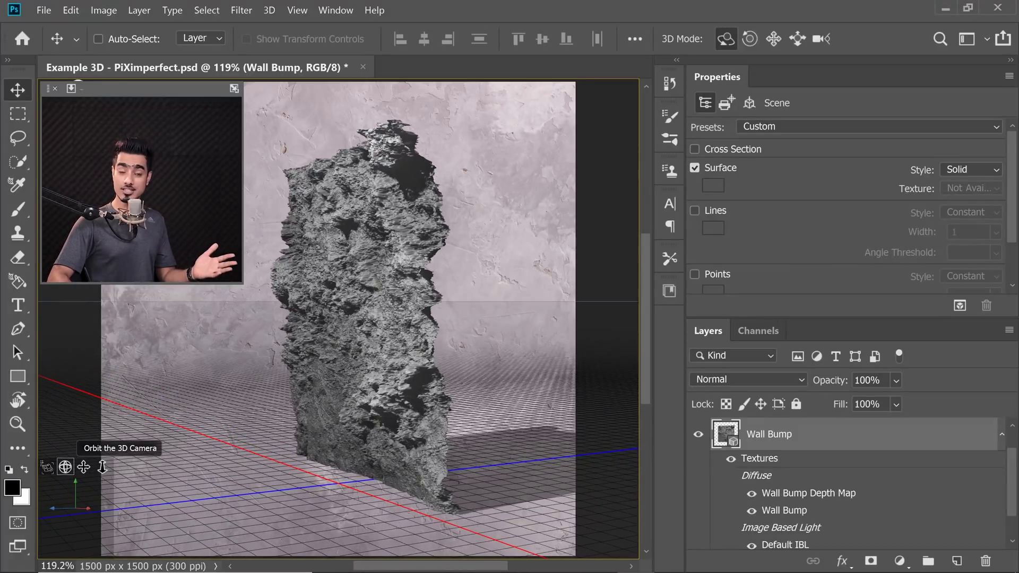
{"action": "mouse_move", "coordinate": [48, 87]}
{"action": "left_mouse_down"}
{"action": "mouse_move", "coordinate": [439, 85]}
{"action": "mouse_move", "coordinate": [629, 102]}
{"action": "mouse_move", "coordinate": [264, 87]}
{"action": "mouse_move", "coordinate": [598, 88]}
{"action": "mouse_move", "coordinate": [243, 88]}
{"action": "mouse_move", "coordinate": [115, 441]}
{"action": "left_mouse_up"}
{"action": "left_click", "coordinate": [365, 291]}
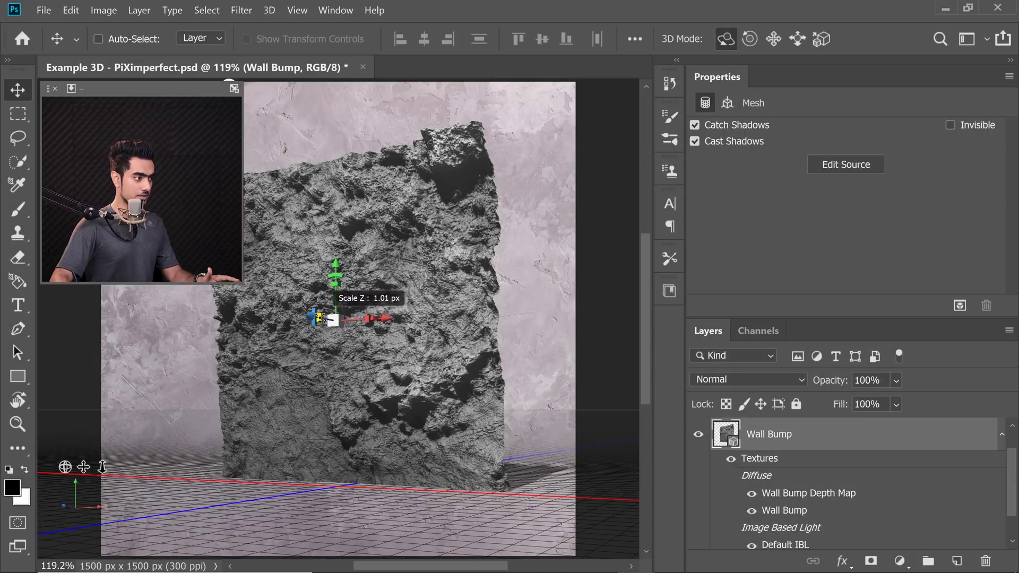
{"action": "mouse_move", "coordinate": [319, 317]}
{"action": "left_mouse_down"}
{"action": "mouse_move", "coordinate": [393, 318]}
{"action": "mouse_move", "coordinate": [366, 318]}
{"action": "left_mouse_up"}
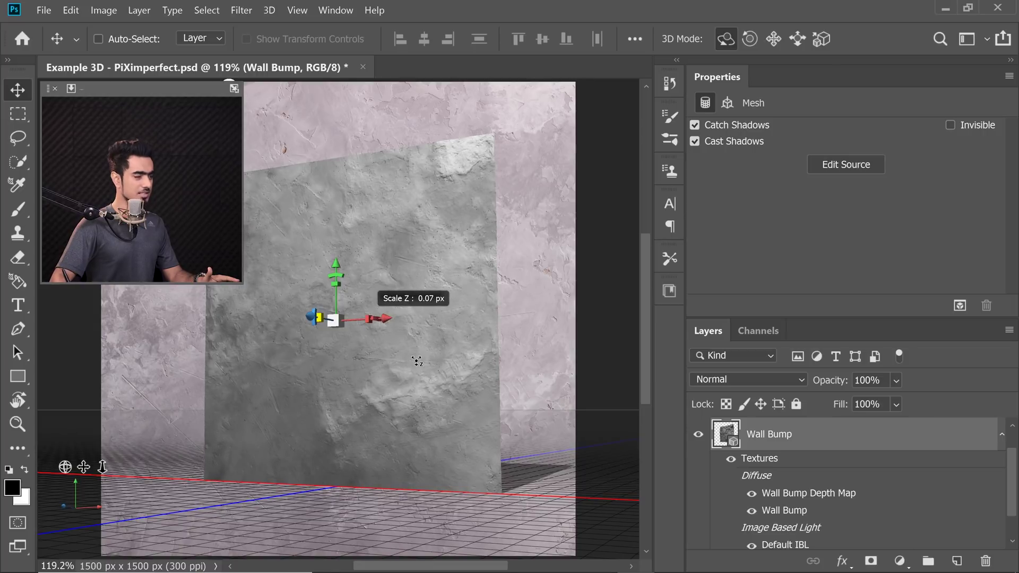
Hide the flat Wall layer and flatten the relief further to about 0.08 px.
{"action": "left_click", "coordinate": [66, 467]}
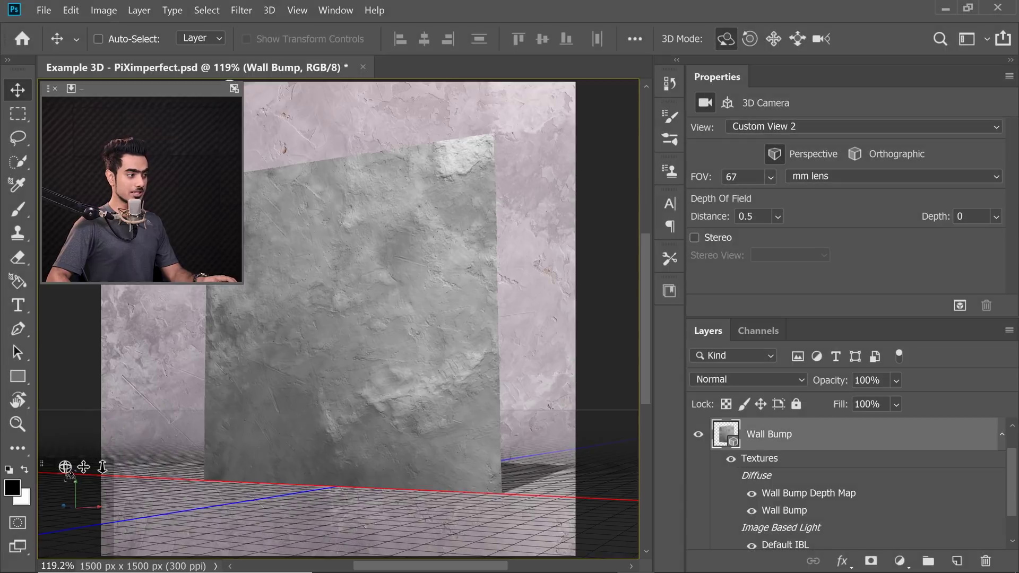
{"action": "mouse_move", "coordinate": [65, 466]}
{"action": "left_mouse_down"}
{"action": "mouse_move", "coordinate": [422, 87]}
{"action": "mouse_move", "coordinate": [296, 88]}
{"action": "mouse_move", "coordinate": [420, 89]}
{"action": "left_mouse_up"}
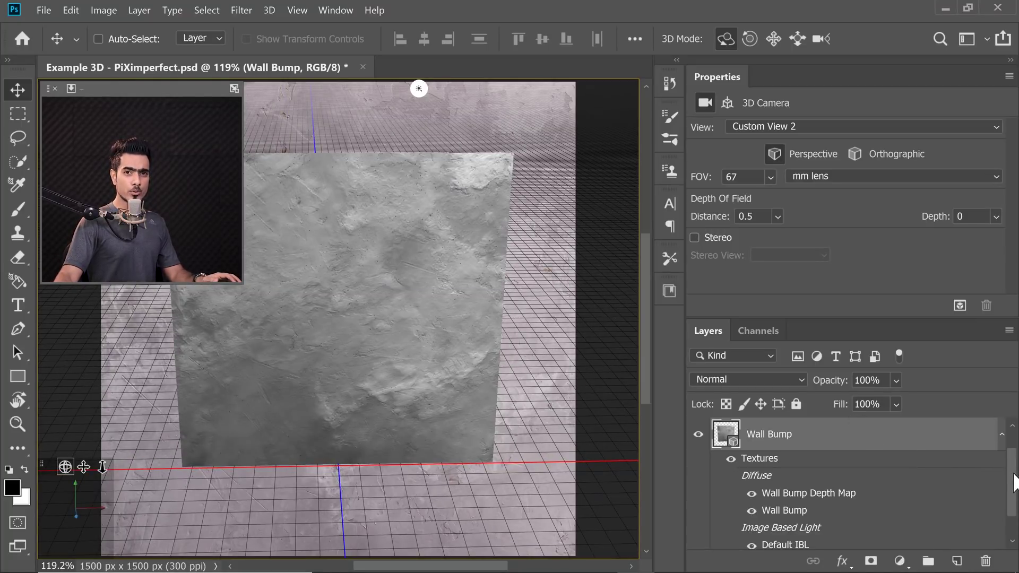
{"action": "left_click_drag", "start_coordinate": [1015, 480], "coordinate": [1014, 505]}
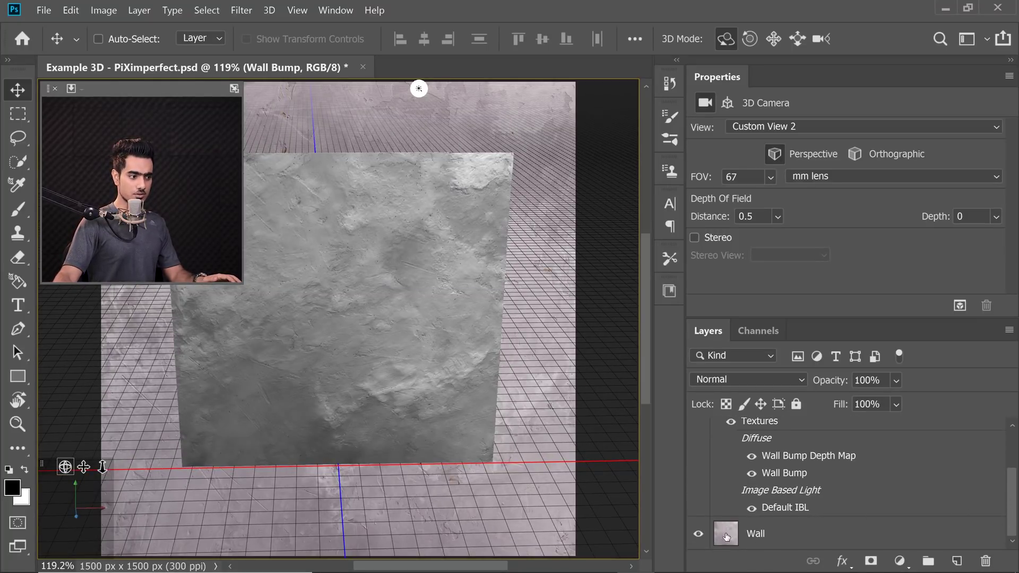
{"action": "left_click", "coordinate": [698, 536]}
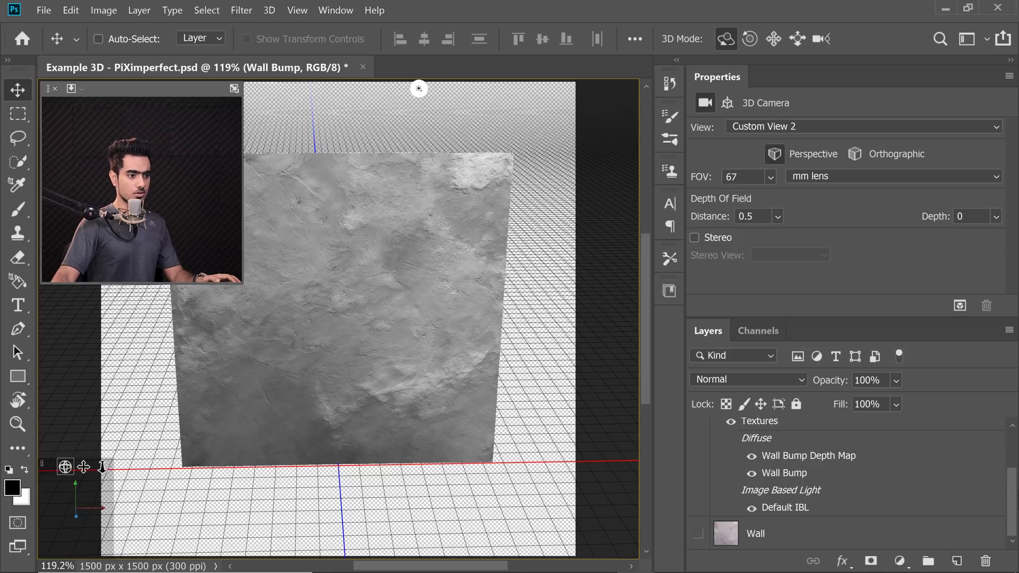
{"action": "left_click_drag", "start_coordinate": [1011, 498], "coordinate": [1011, 462]}
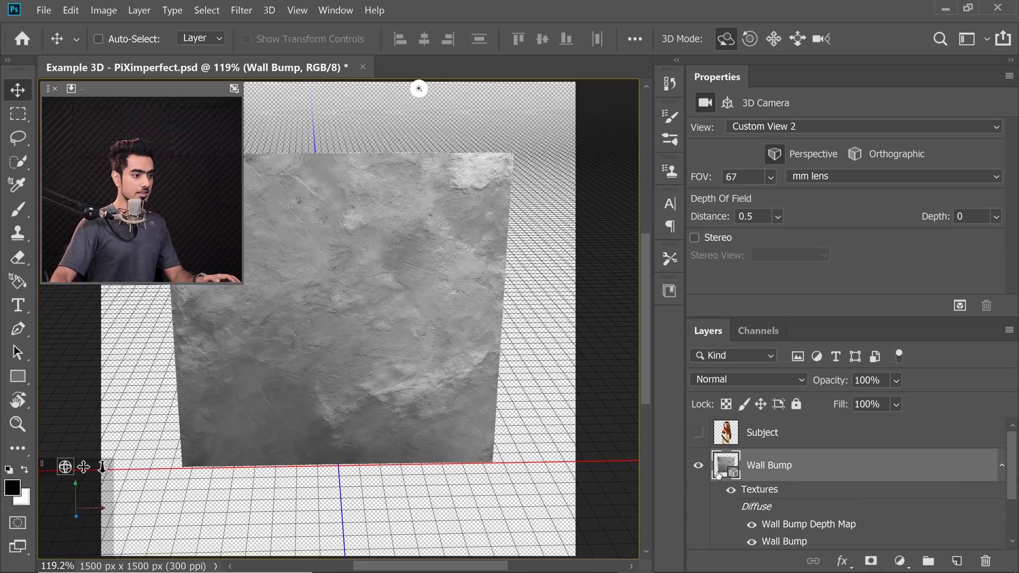
{"action": "mouse_move", "coordinate": [66, 468]}
{"action": "left_mouse_down"}
{"action": "mouse_move", "coordinate": [54, 463]}
{"action": "mouse_move", "coordinate": [429, 311]}
{"action": "left_mouse_up"}
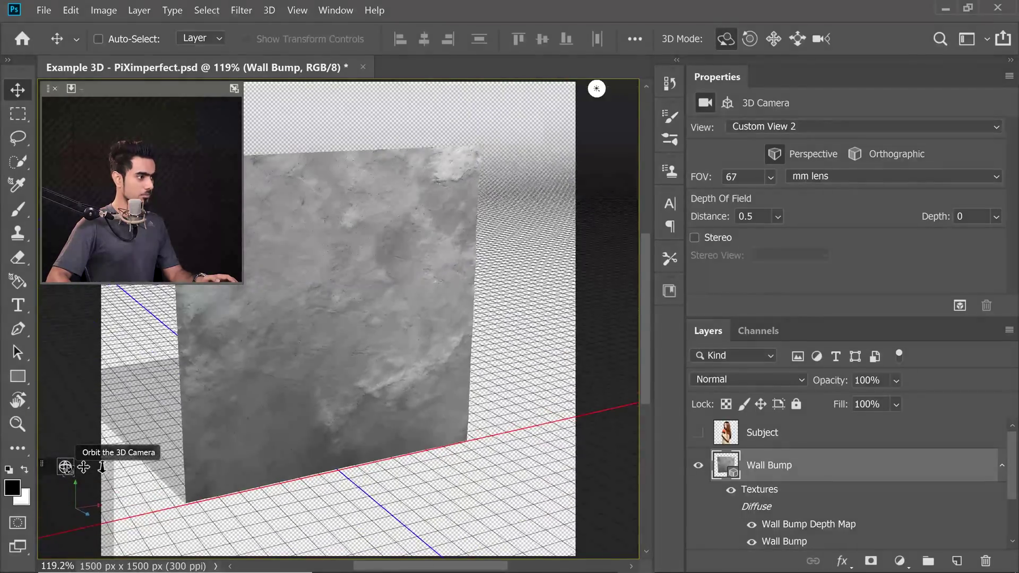
{"action": "left_click", "coordinate": [357, 312]}
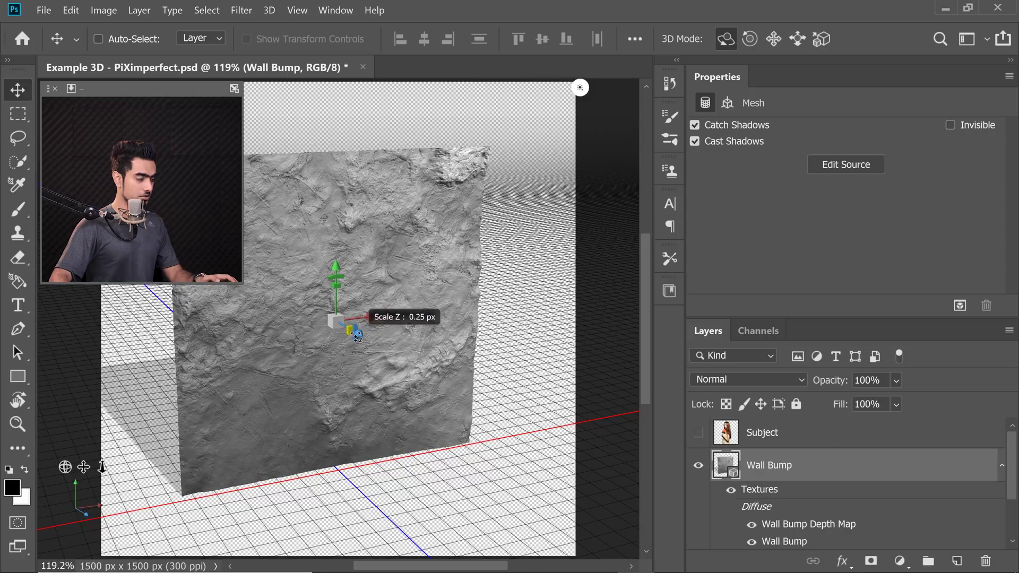
{"action": "left_click_drag", "start_coordinate": [348, 329], "coordinate": [347, 332]}
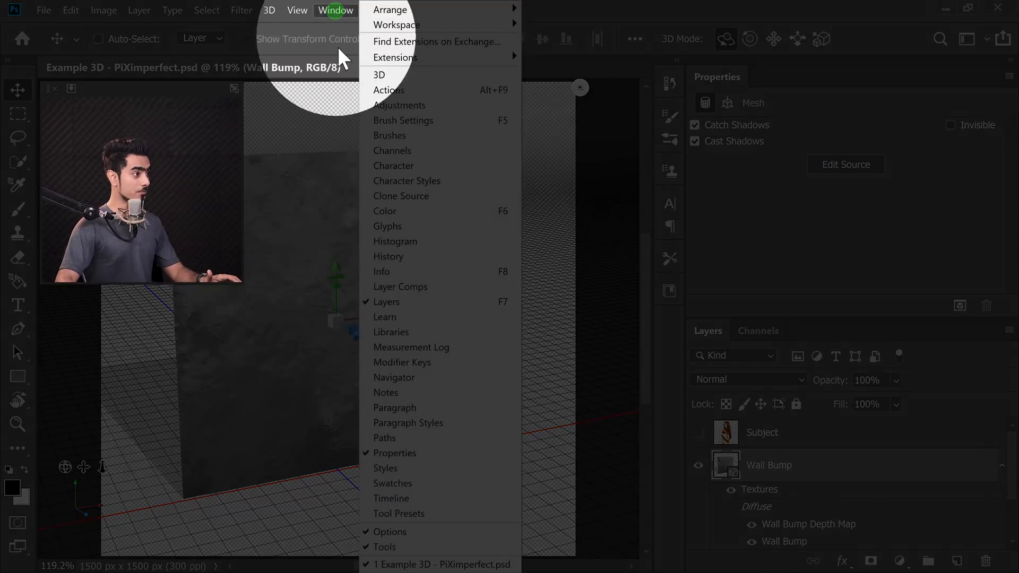
Dock the 3D panel, select the camera and slide it until the wall fills the view.
{"action": "left_click", "coordinate": [379, 74]}
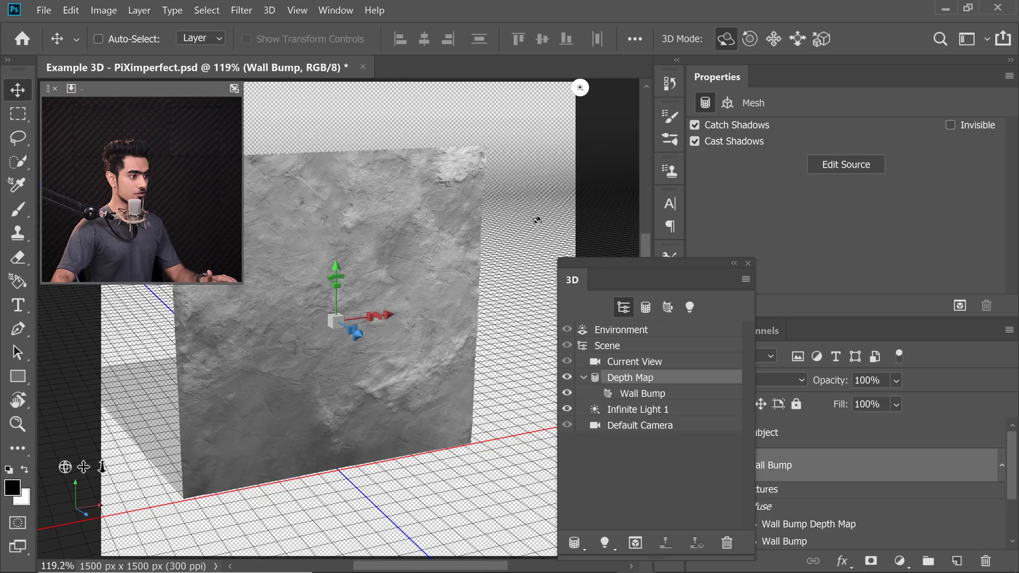
{"action": "mouse_move", "coordinate": [615, 267]}
{"action": "left_mouse_down"}
{"action": "mouse_move", "coordinate": [544, 203]}
{"action": "mouse_move", "coordinate": [630, 291]}
{"action": "mouse_move", "coordinate": [559, 128]}
{"action": "mouse_move", "coordinate": [518, 92]}
{"action": "left_mouse_up"}
{"action": "left_click", "coordinate": [536, 253]}
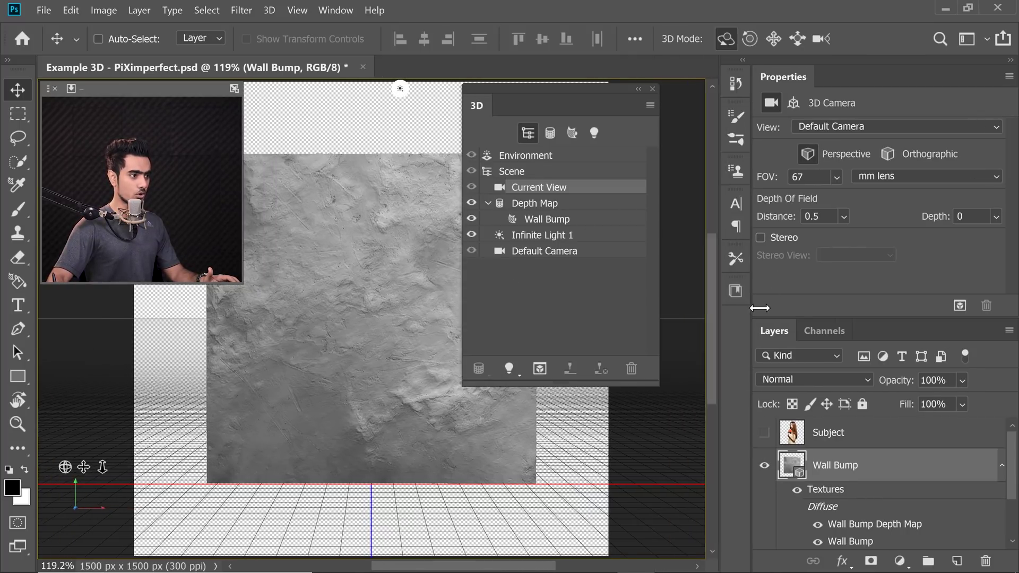
{"action": "left_click_drag", "start_coordinate": [685, 303], "coordinate": [767, 303]}
{"action": "left_click_drag", "start_coordinate": [591, 98], "coordinate": [711, 111]}
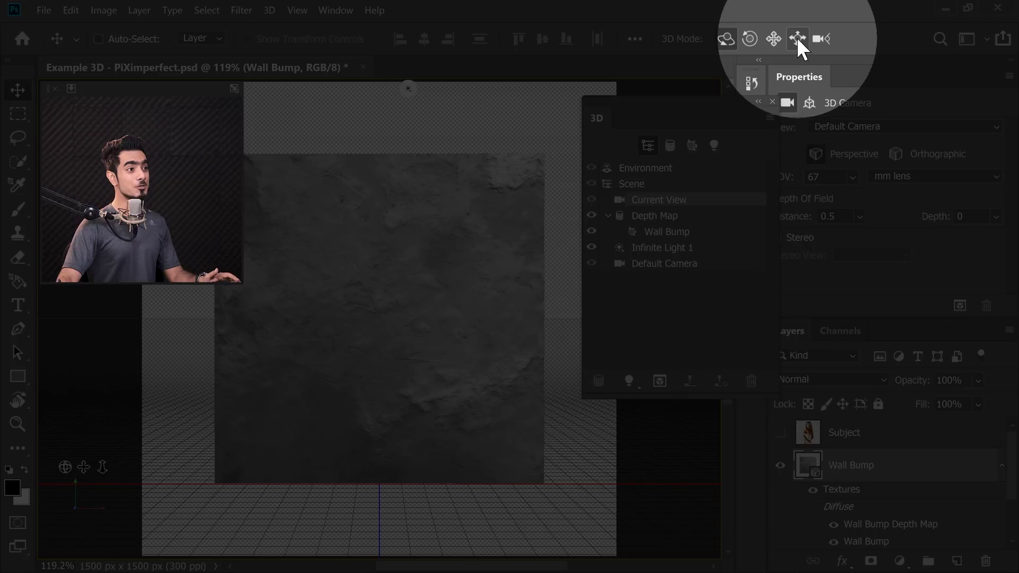
{"action": "left_click", "coordinate": [798, 37]}
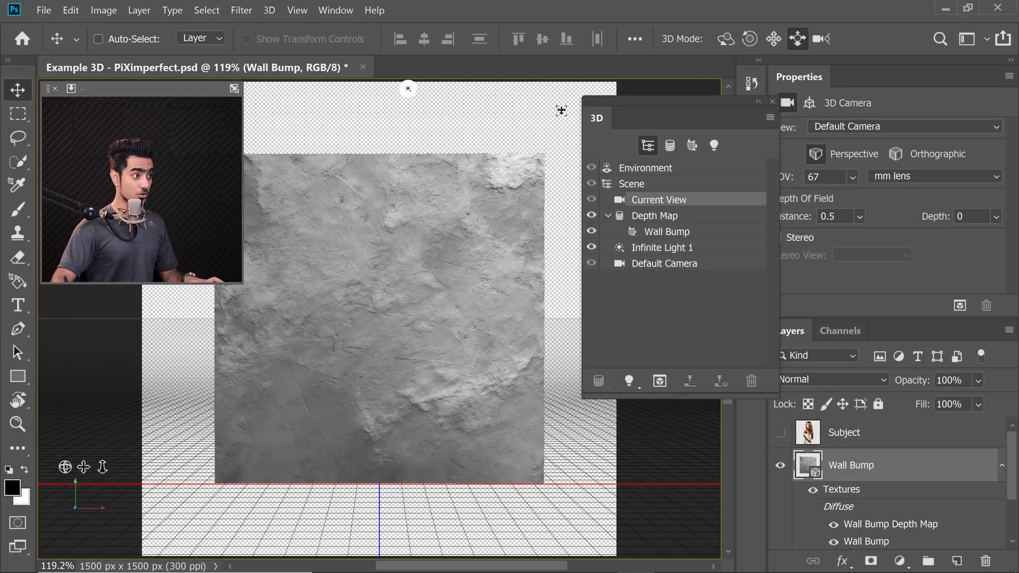
{"action": "left_click_drag", "start_coordinate": [566, 110], "coordinate": [561, 203]}
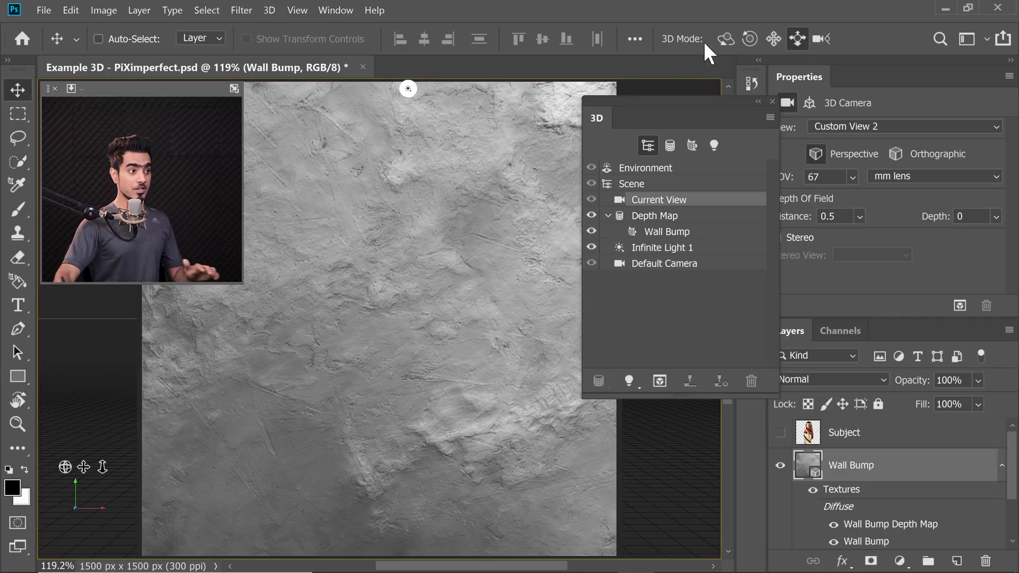
{"action": "left_click_drag", "start_coordinate": [702, 116], "coordinate": [661, 120]}
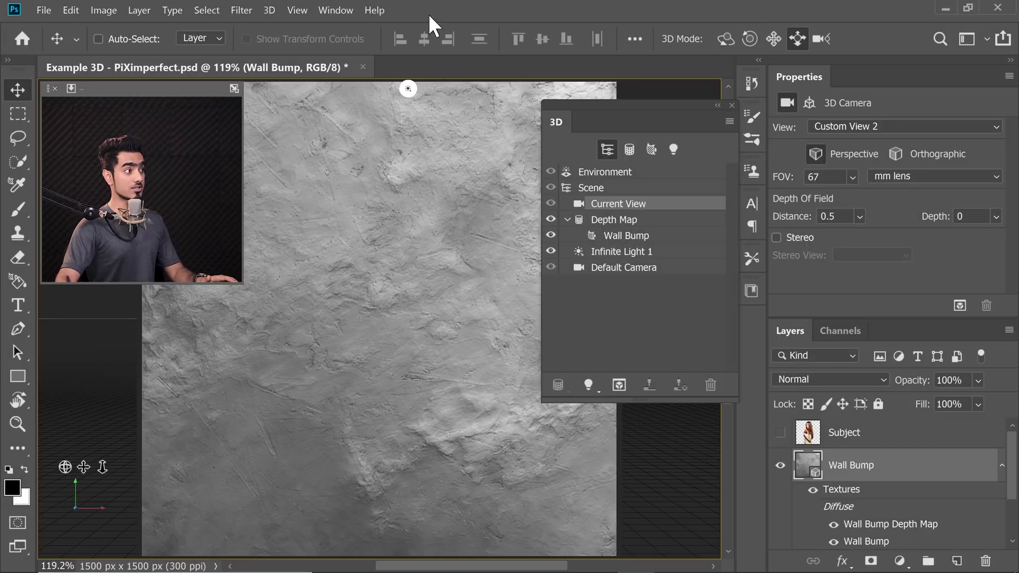
Save the camera view as 'Unmesh View', orbit away, then restore it.
{"action": "left_click", "coordinate": [335, 9]}
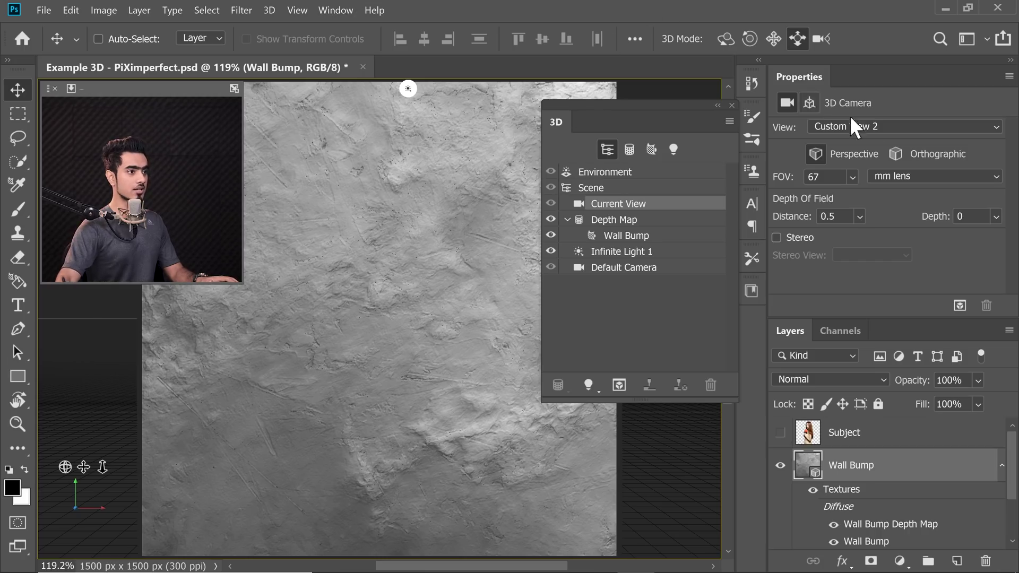
{"action": "left_click", "coordinate": [851, 123]}
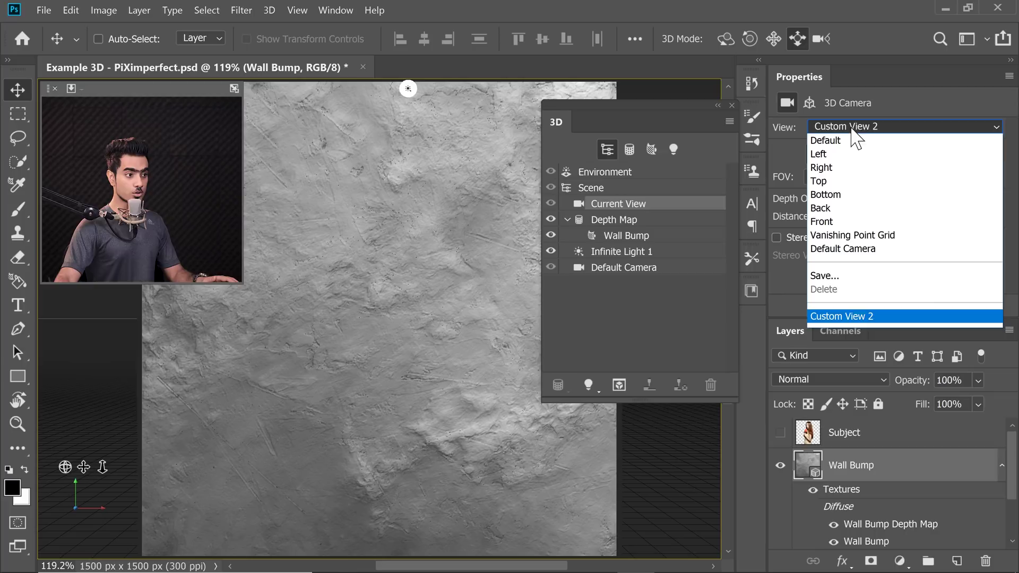
{"action": "left_click", "coordinate": [832, 276]}
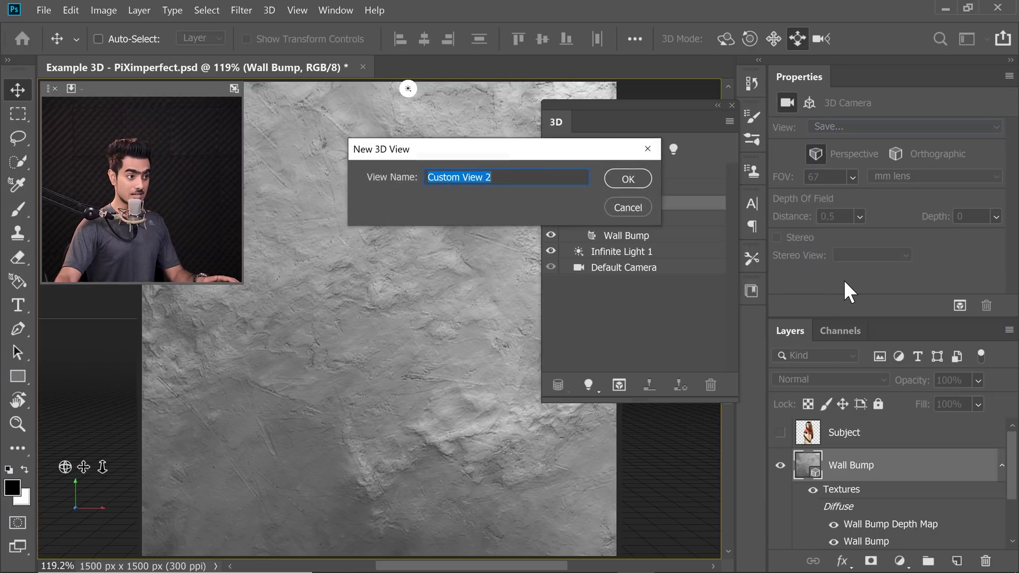
{"action": "type", "text": "Unmesh View"}
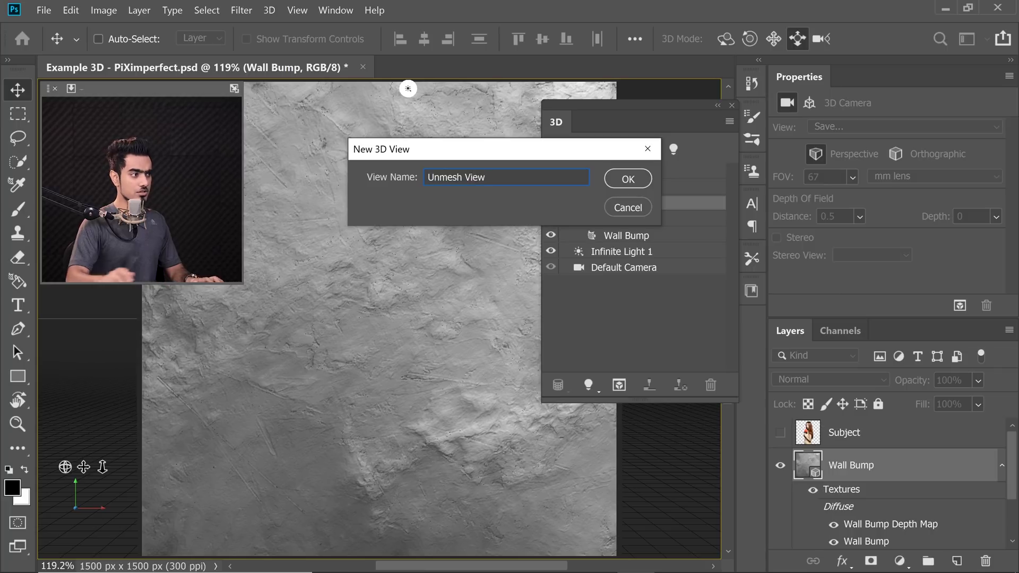
{"action": "left_click", "coordinate": [626, 178]}
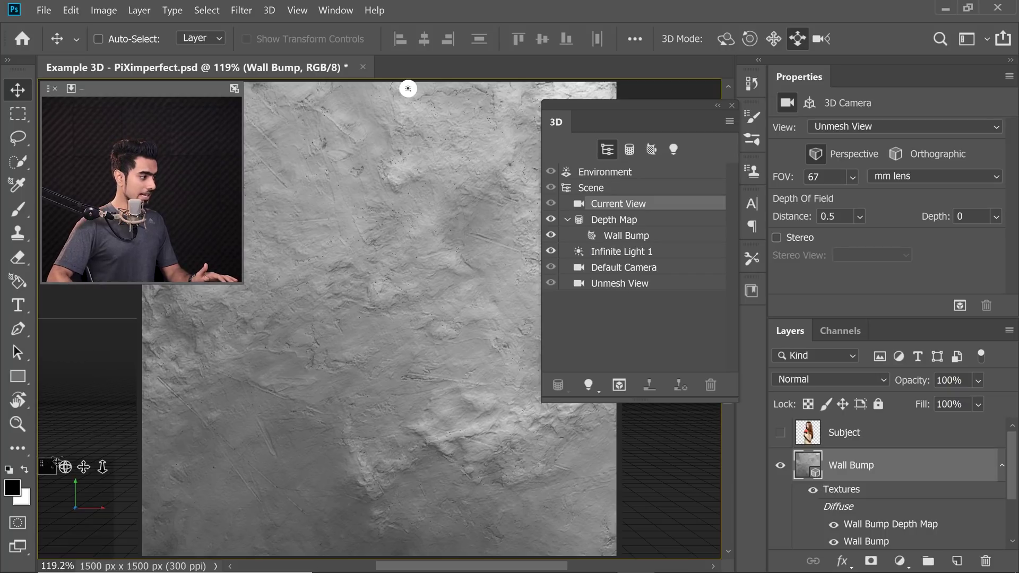
{"action": "left_click_drag", "start_coordinate": [67, 467], "coordinate": [108, 452]}
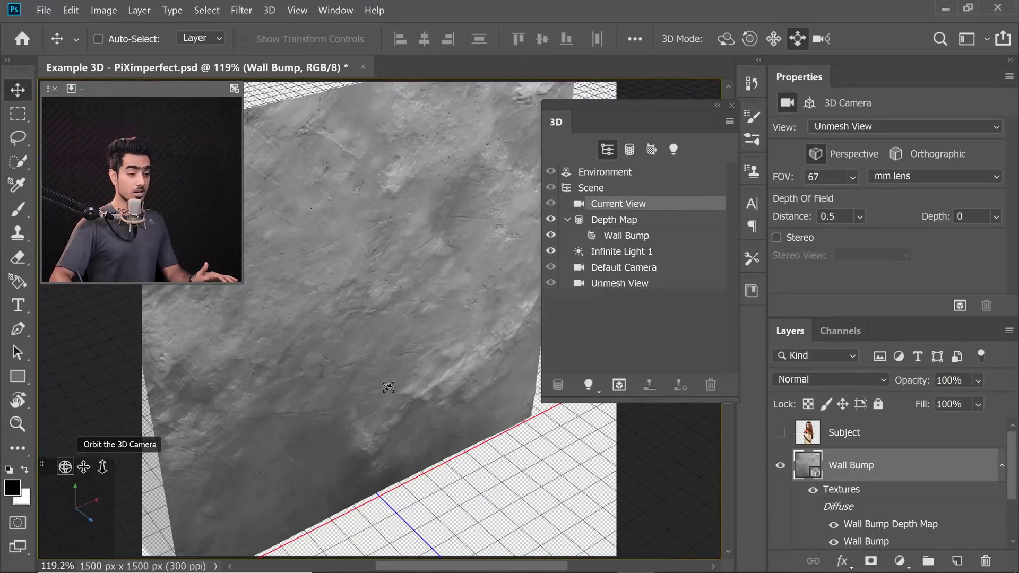
{"action": "left_click", "coordinate": [621, 285]}
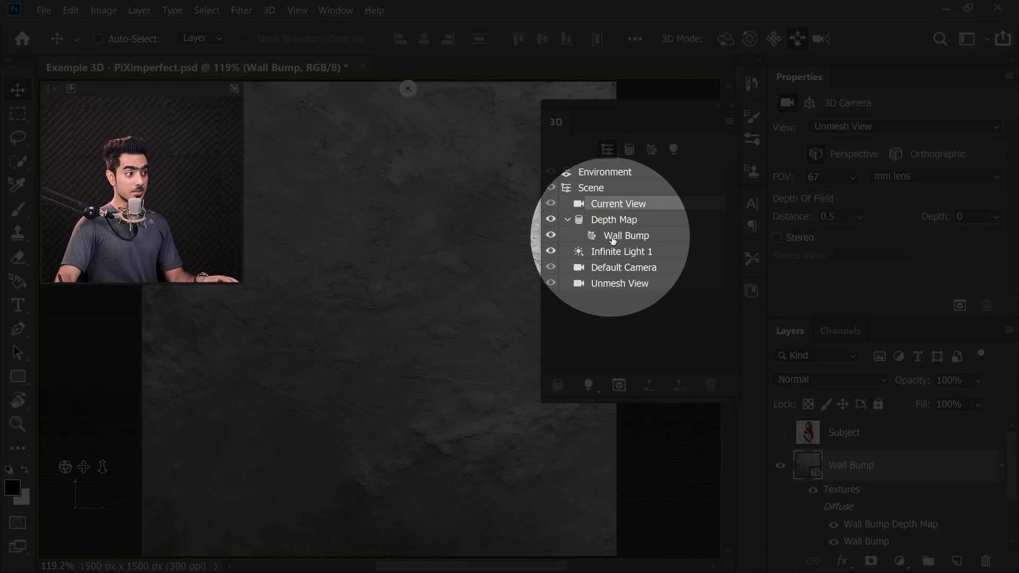
Set the Wall Bump material's specular colour to black.
{"action": "left_click", "coordinate": [613, 239]}
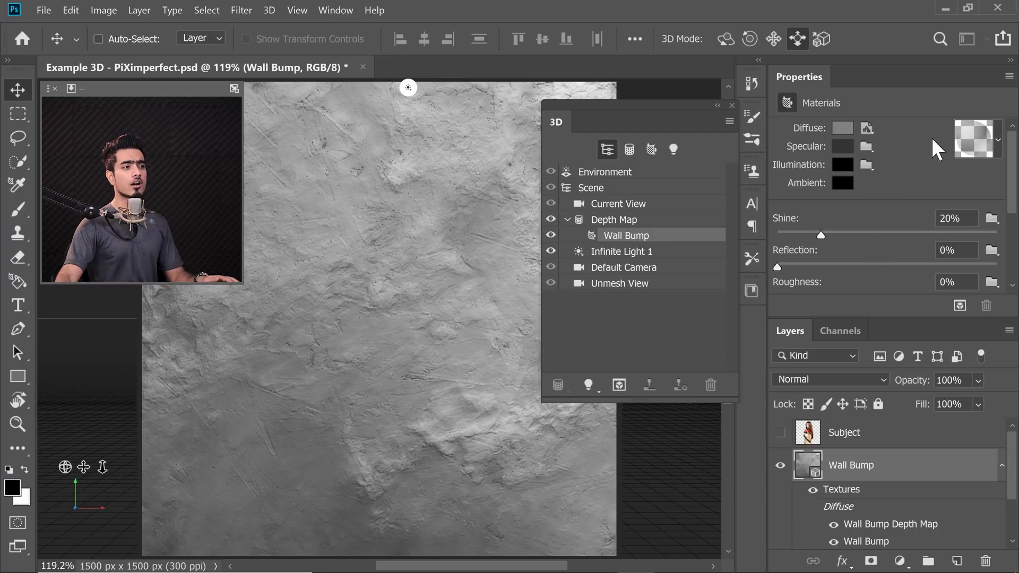
{"action": "left_click_drag", "start_coordinate": [1009, 171], "coordinate": [1004, 254]}
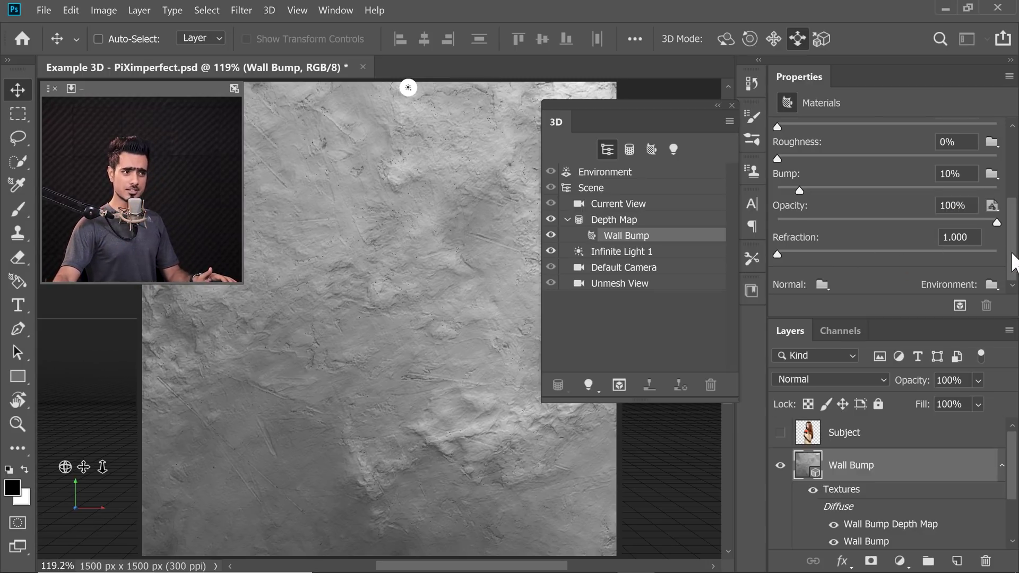
{"action": "mouse_move", "coordinate": [1010, 254]}
{"action": "left_mouse_down"}
{"action": "mouse_move", "coordinate": [1014, 214]}
{"action": "mouse_move", "coordinate": [996, 191]}
{"action": "left_mouse_up"}
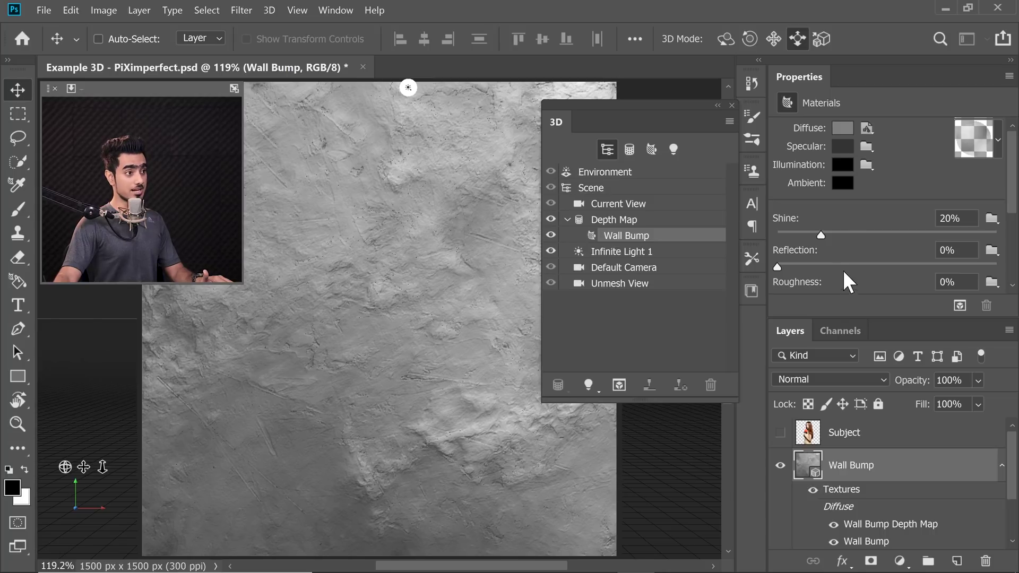
{"action": "left_click", "coordinate": [842, 146]}
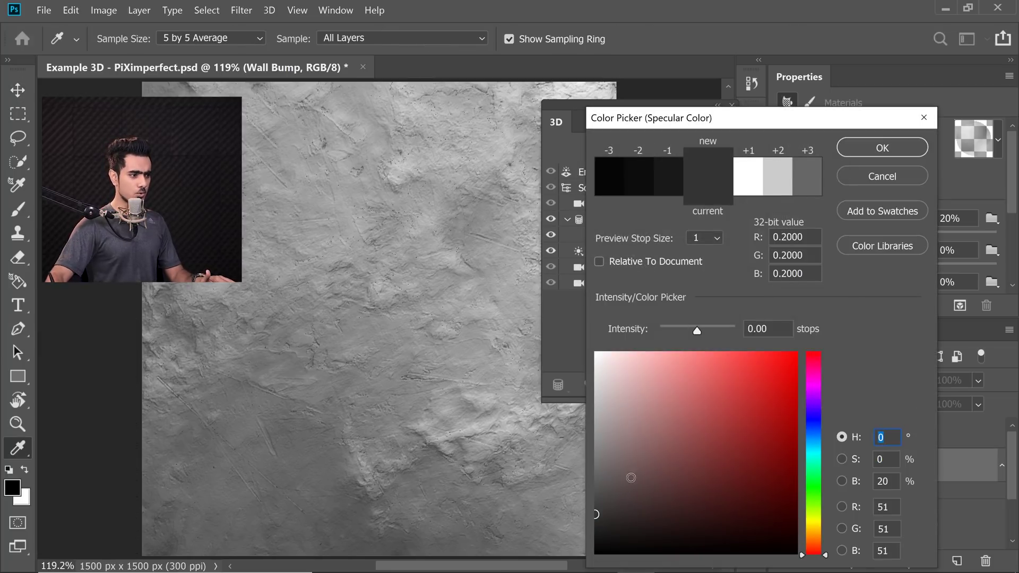
{"action": "left_click_drag", "start_coordinate": [630, 477], "coordinate": [579, 567]}
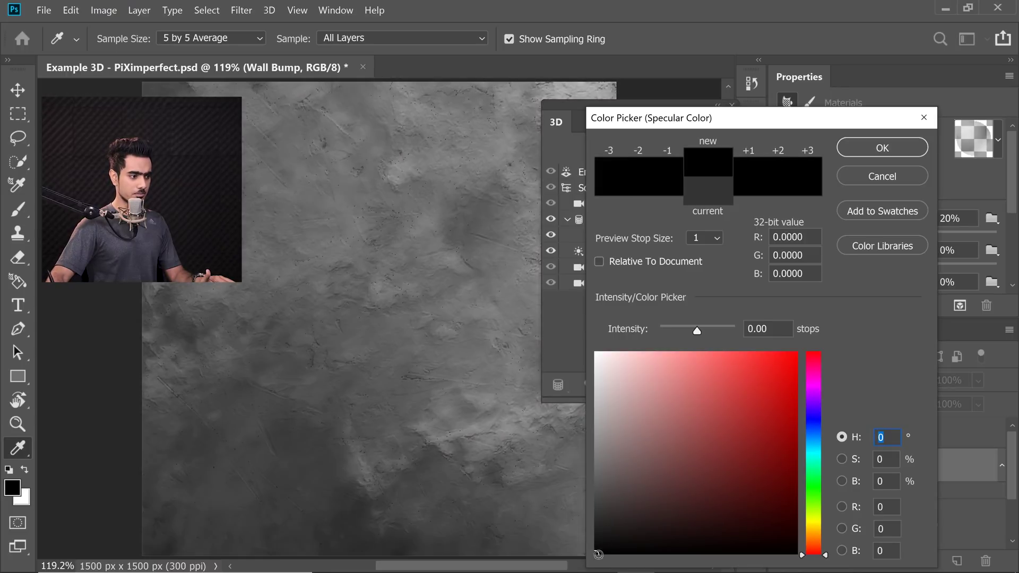
{"action": "left_click", "coordinate": [870, 146]}
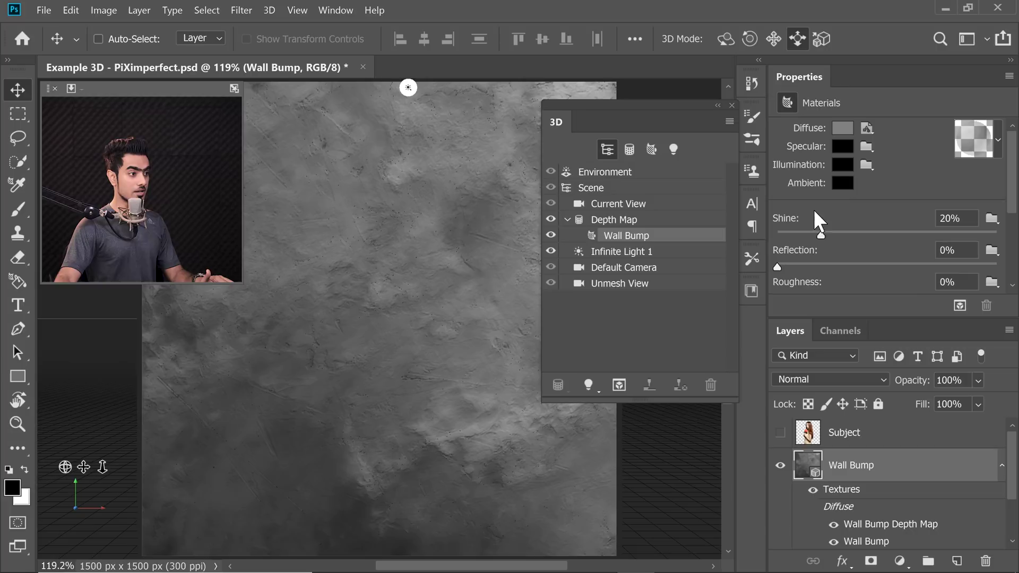
Re-aim Infinite Light 1 across the wall and set its intensity to 117%.
{"action": "left_click", "coordinate": [613, 252]}
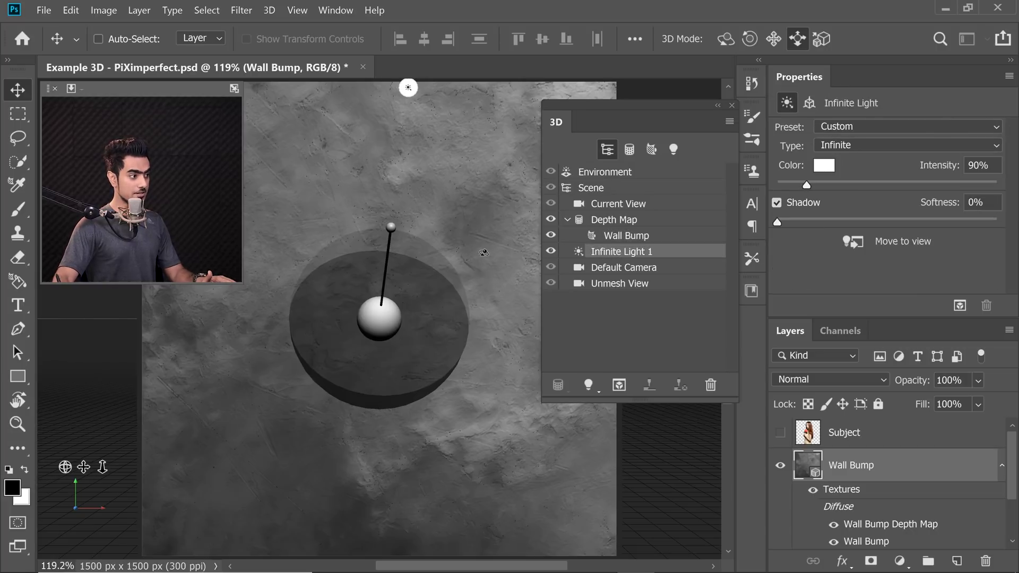
{"action": "mouse_move", "coordinate": [390, 226]}
{"action": "left_mouse_down"}
{"action": "mouse_move", "coordinate": [432, 225]}
{"action": "mouse_move", "coordinate": [412, 260]}
{"action": "mouse_move", "coordinate": [418, 241]}
{"action": "left_mouse_up"}
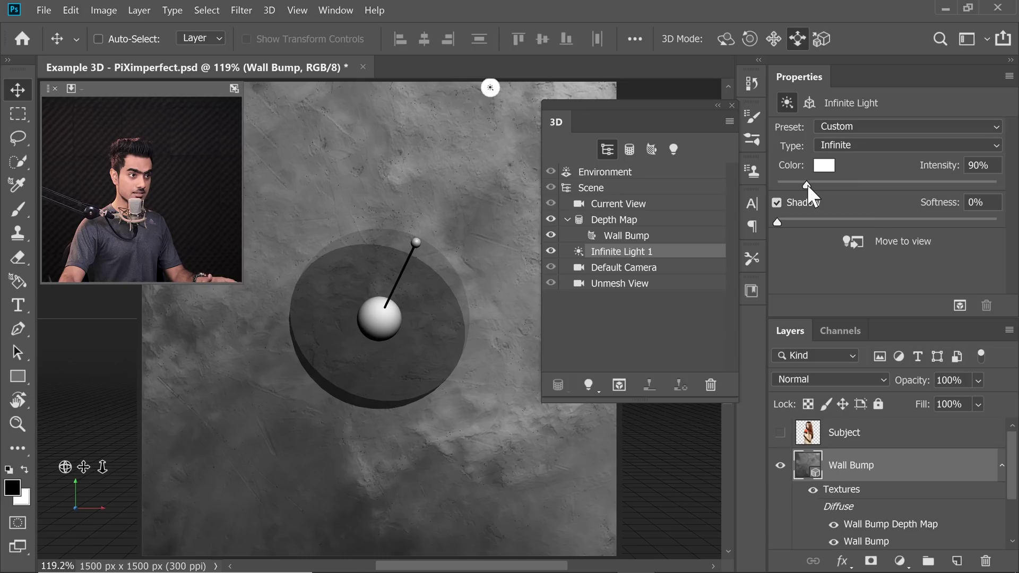
{"action": "left_click_drag", "start_coordinate": [807, 183], "coordinate": [814, 184]}
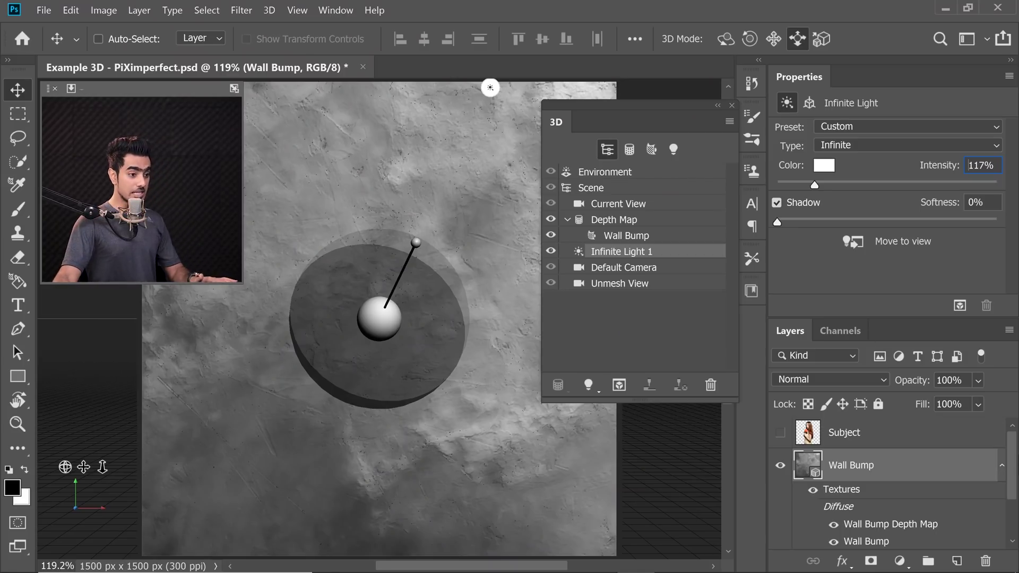
{"action": "left_click_drag", "start_coordinate": [1011, 456], "coordinate": [1003, 505]}
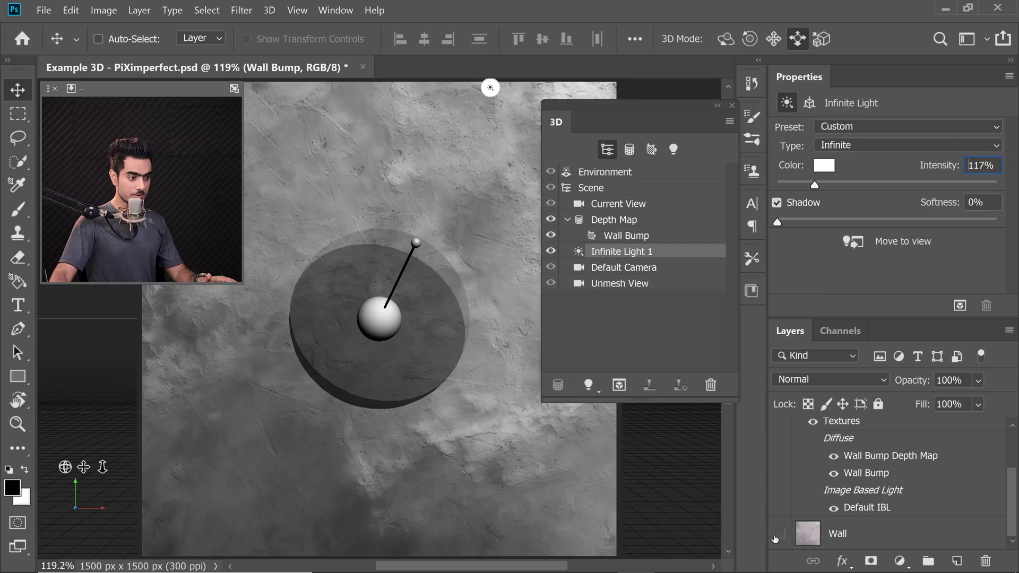
Show the flat Wall layer, hide Wall Bump, and copy the whole pink texture.
{"action": "left_click", "coordinate": [824, 539]}
{"action": "left_click", "coordinate": [785, 540]}
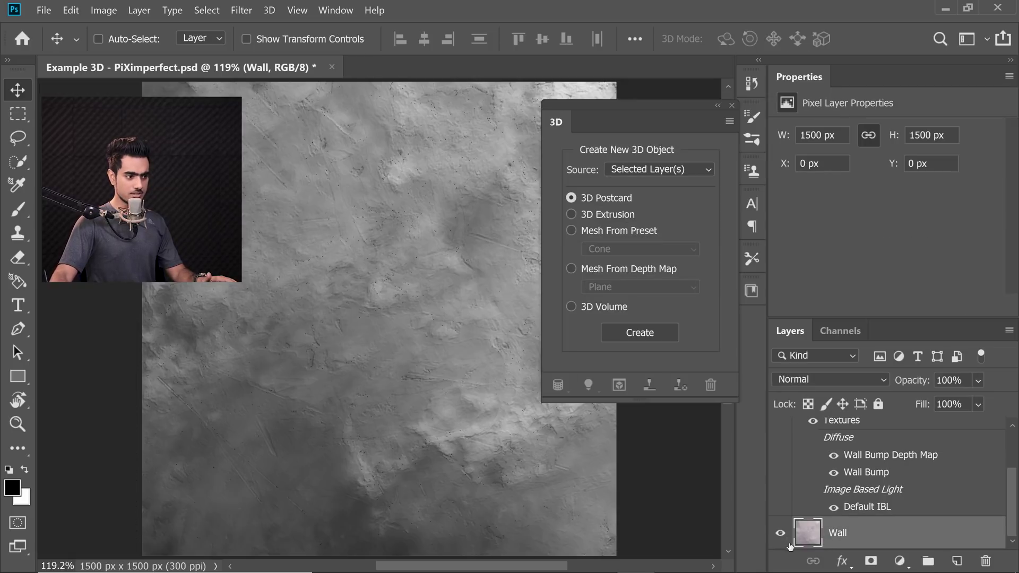
{"action": "mouse_move", "coordinate": [1014, 505]}
{"action": "left_mouse_down"}
{"action": "mouse_move", "coordinate": [964, 469]}
{"action": "mouse_move", "coordinate": [1013, 502]}
{"action": "left_mouse_up"}
{"action": "left_click", "coordinate": [781, 462]}
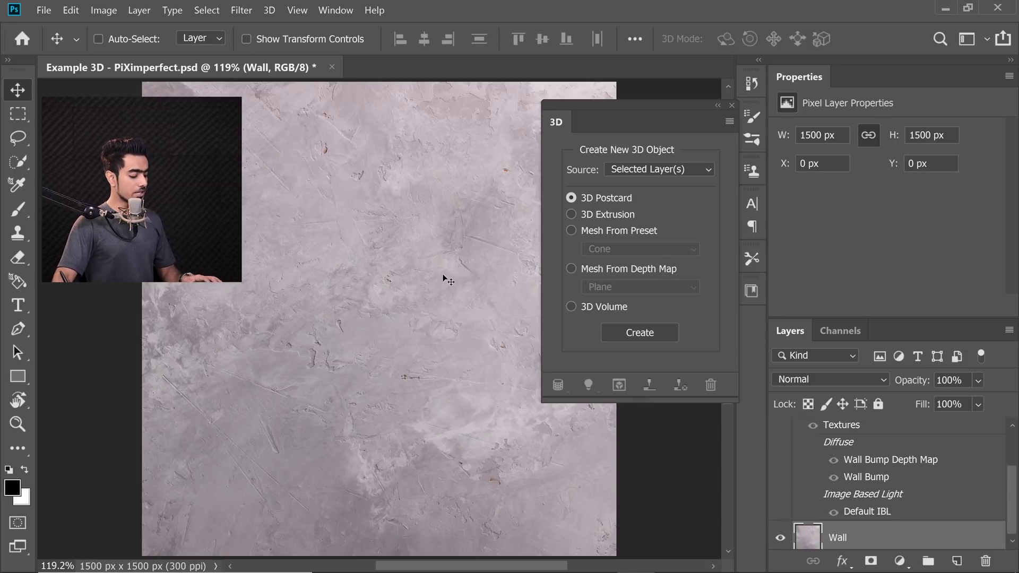
{"action": "key", "text": "ctrl+a"}
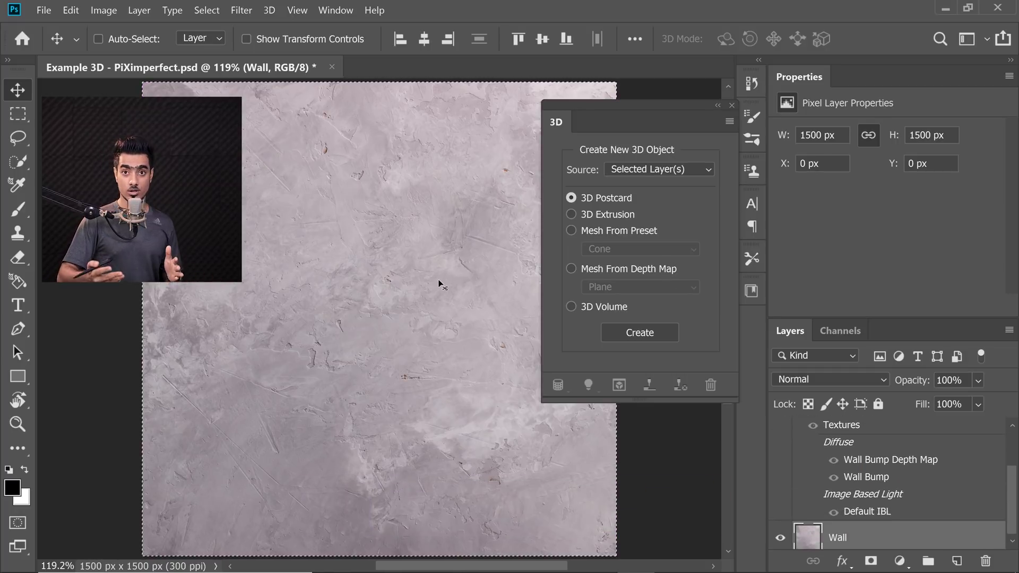
{"action": "key", "text": "ctrl+c"}
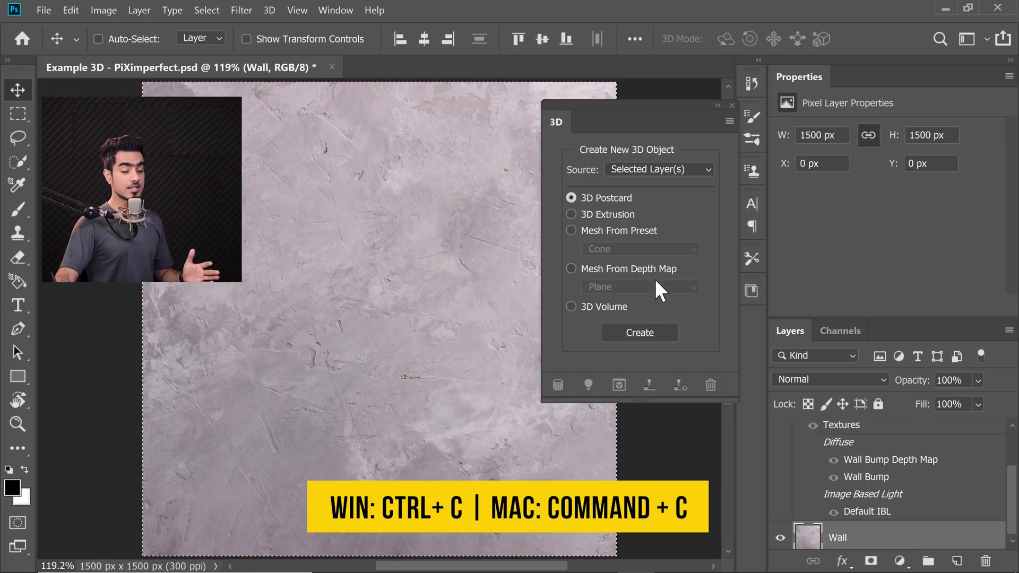
{"action": "key", "text": "ctrl+d"}
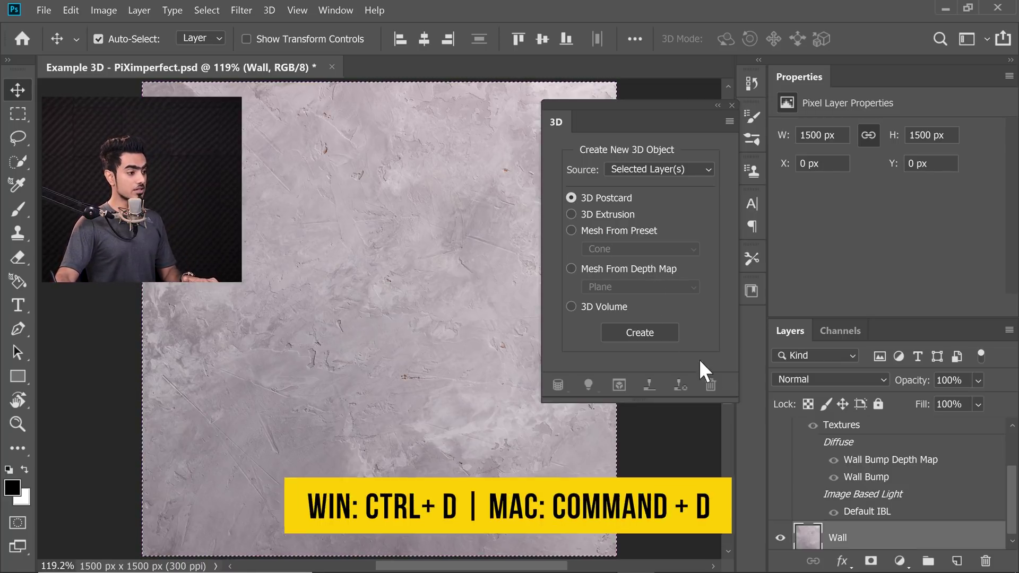
{"action": "key", "text": "ctrl+d"}
{"action": "scroll", "coordinate": [1016, 494], "scroll_direction": "up", "scroll_amount": 1}
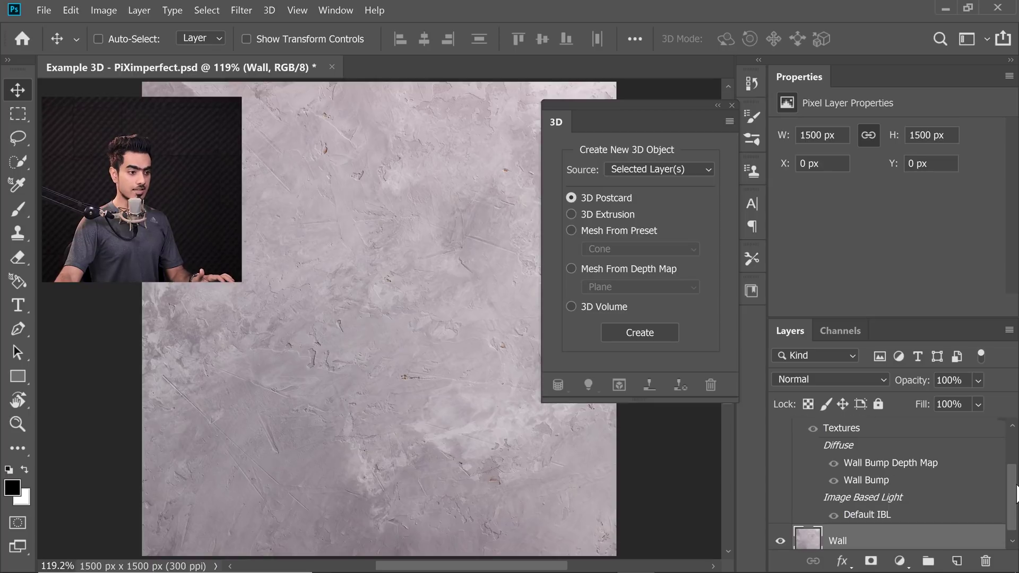
{"action": "scroll", "coordinate": [950, 468], "scroll_direction": "up", "scroll_amount": 3}
Show and select the Wall Bump layer again and display its material settings.
{"action": "left_click", "coordinate": [779, 462]}
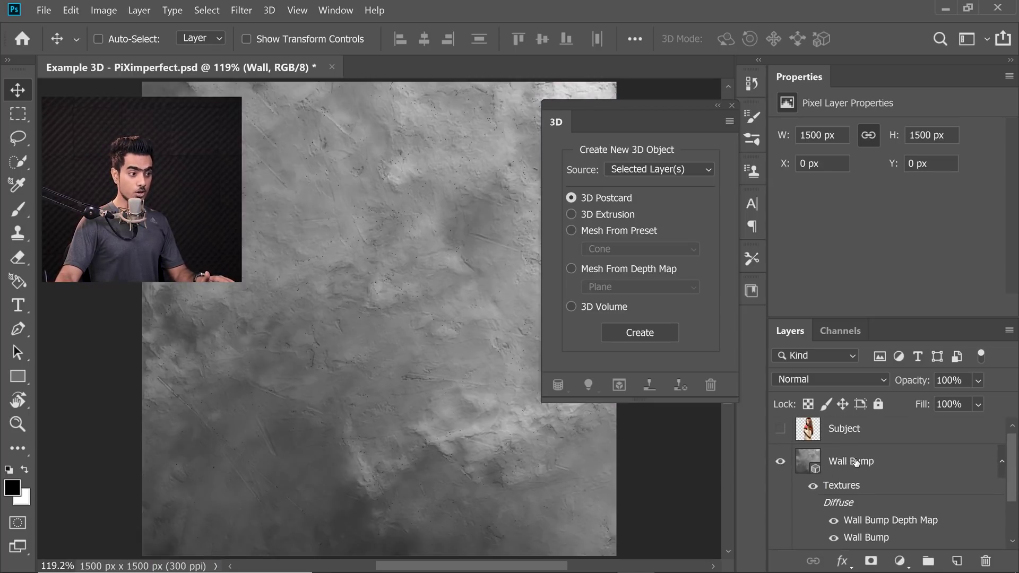
{"action": "left_click", "coordinate": [855, 462]}
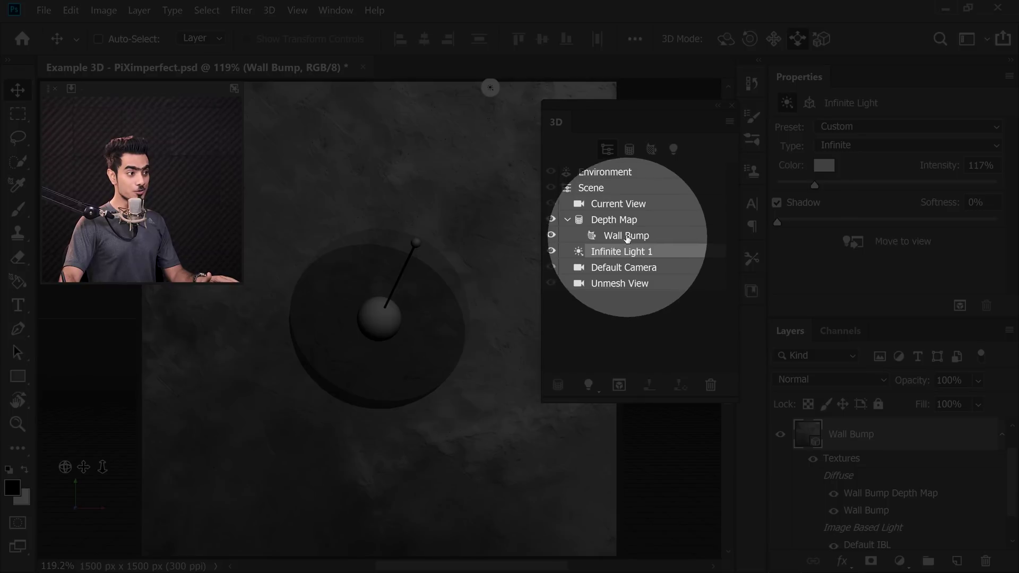
{"action": "left_click", "coordinate": [625, 241]}
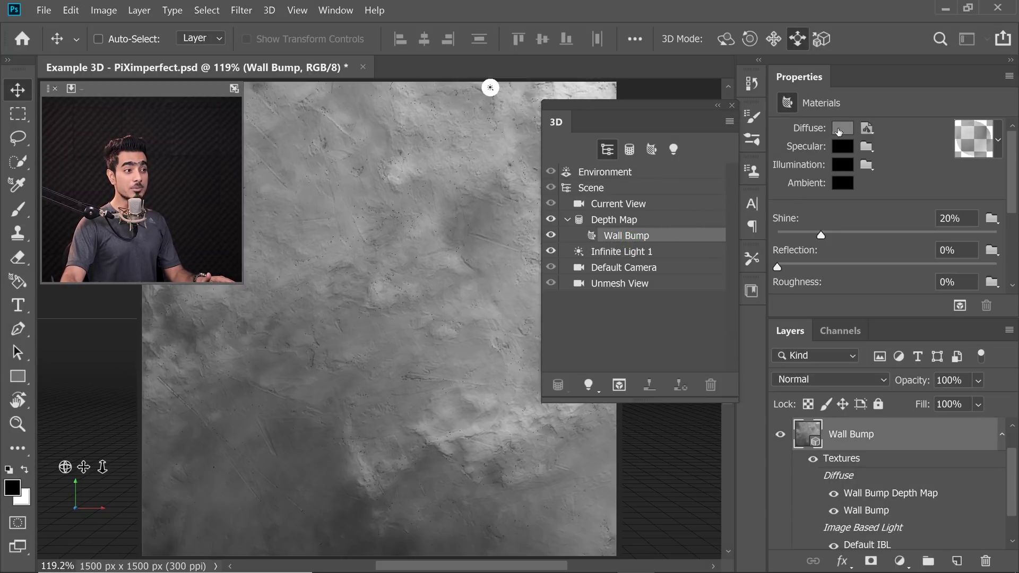
Open Wall Bump's diffuse texture for editing, accepting the shared-texture warning.
{"action": "left_click", "coordinate": [867, 128]}
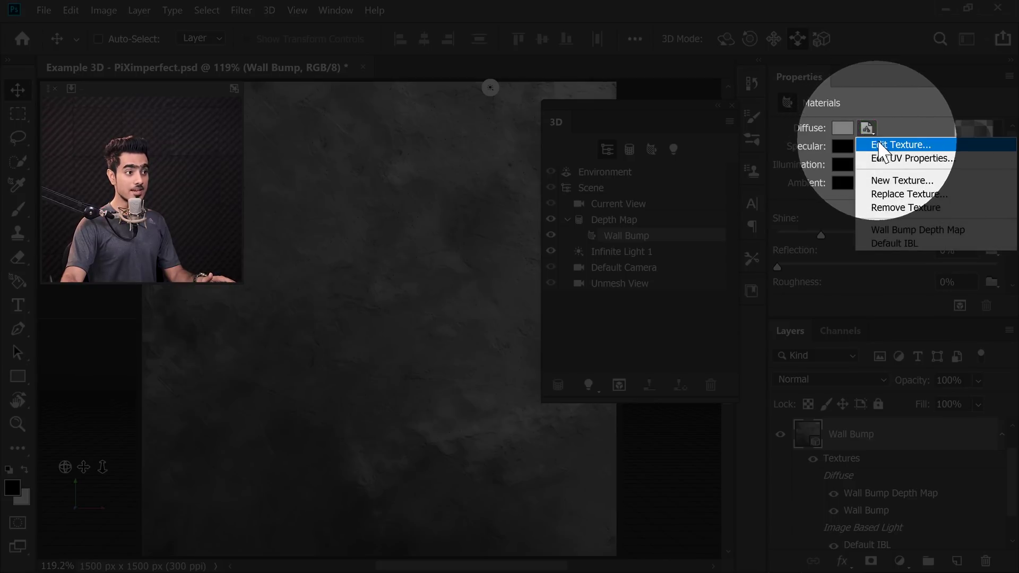
{"action": "left_click", "coordinate": [881, 146]}
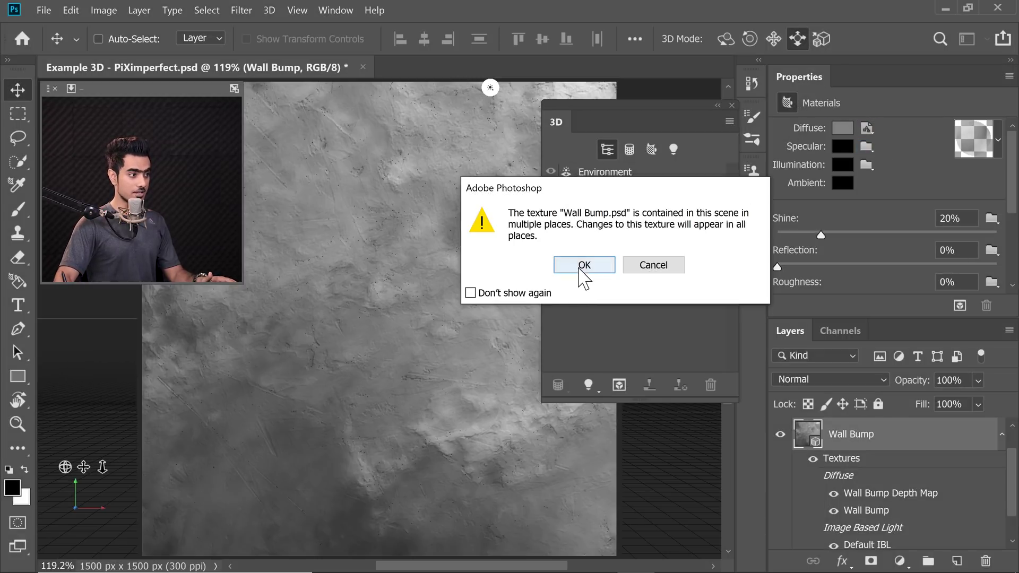
{"action": "left_click", "coordinate": [584, 267]}
Paste the pink wall image as visible Layer 1, save the texture, and return to Example 3D.
{"action": "key", "text": "ctrl"}
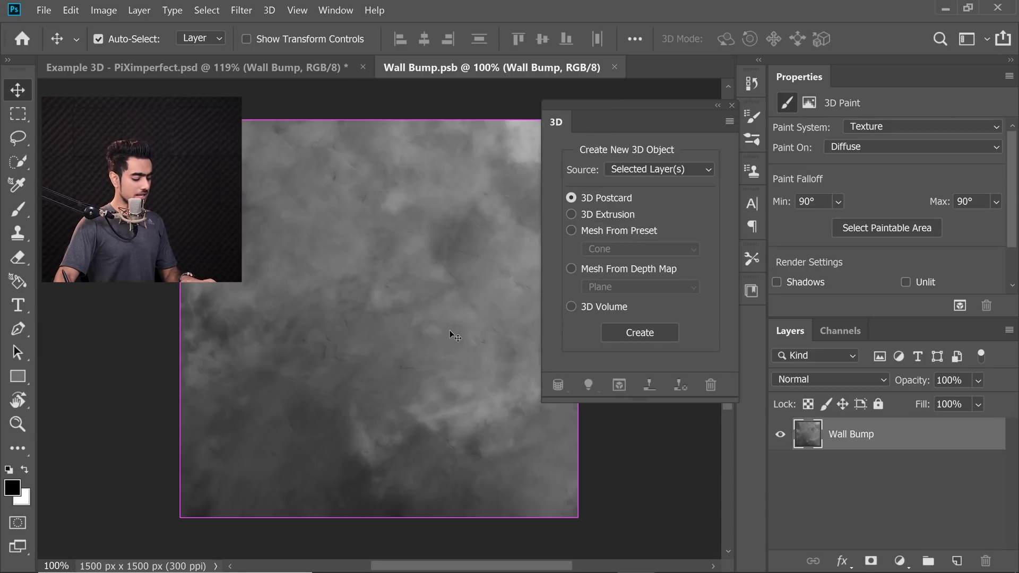
{"action": "key", "text": "ctrl+v"}
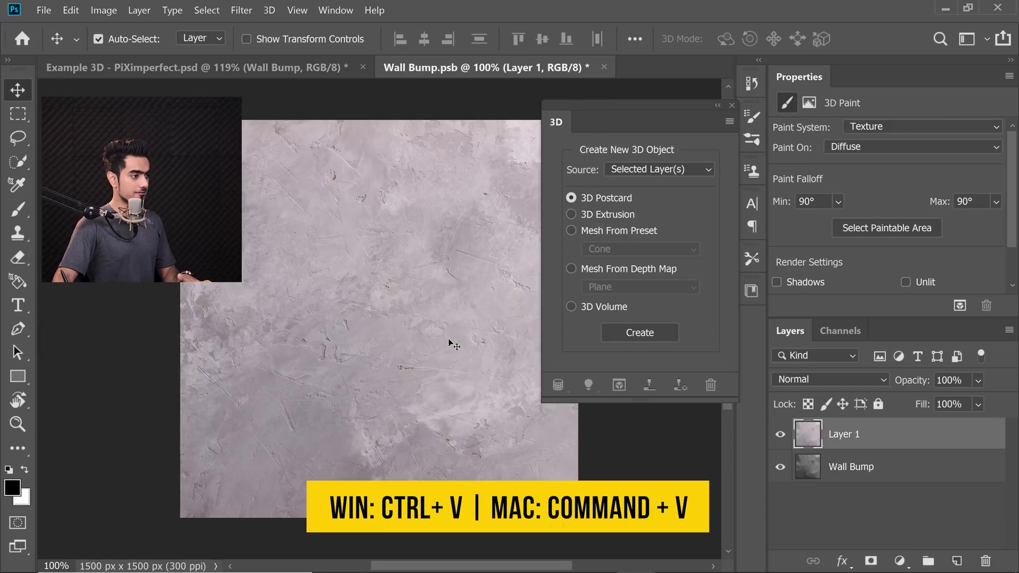
{"action": "left_click", "coordinate": [780, 435]}
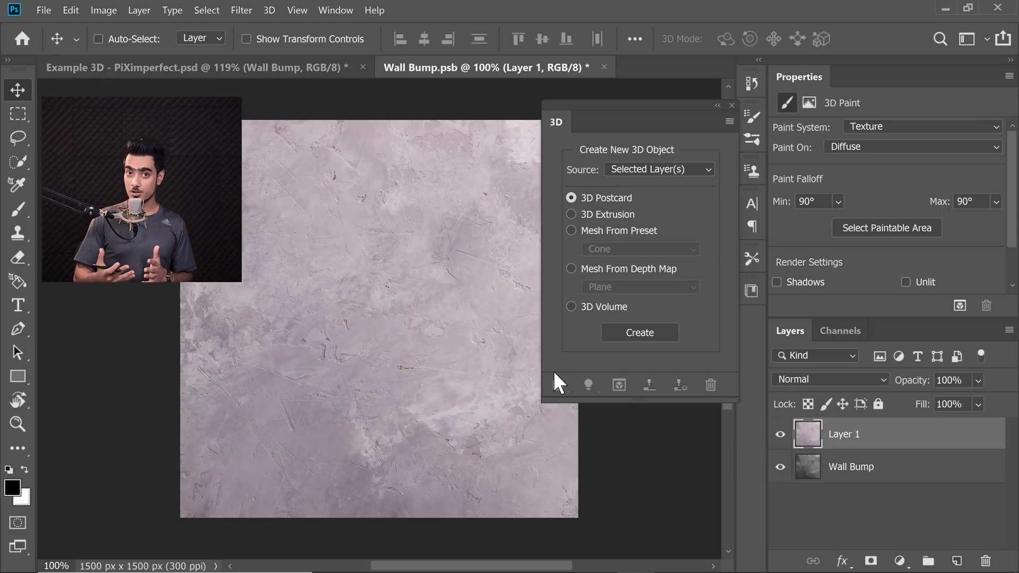
{"action": "key", "text": "ctrl+s"}
{"action": "key", "text": "ctrl+s"}
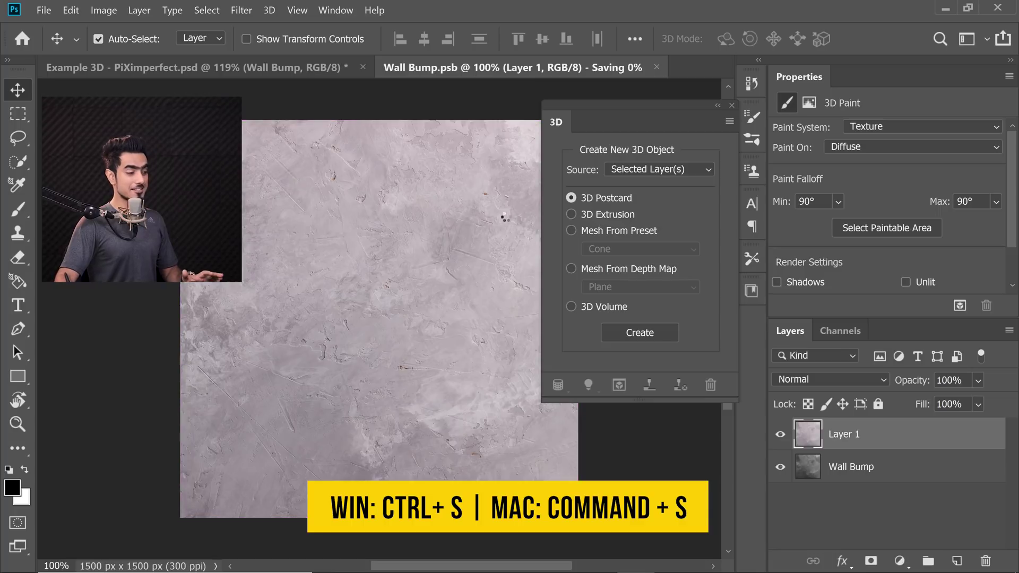
{"action": "left_click", "coordinate": [267, 68]}
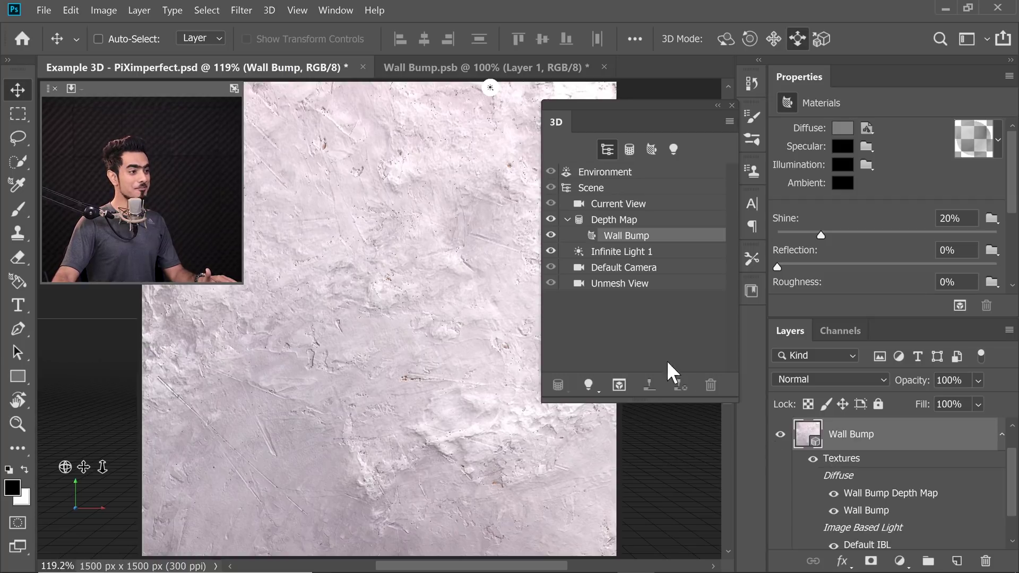
Lower Infinite Light 1's intensity to 82%.
{"action": "left_click", "coordinate": [629, 253]}
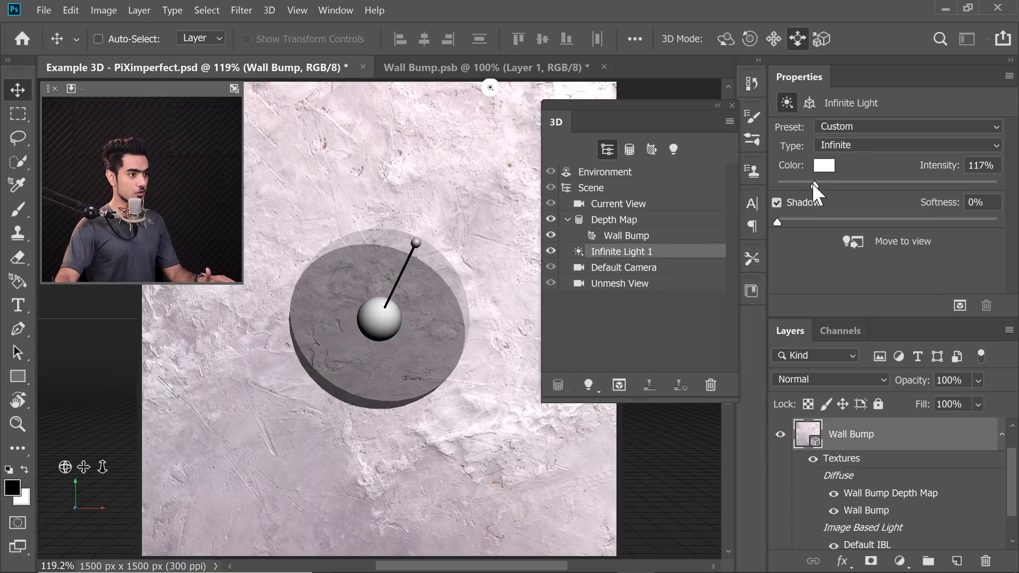
{"action": "left_click_drag", "start_coordinate": [812, 182], "coordinate": [804, 184]}
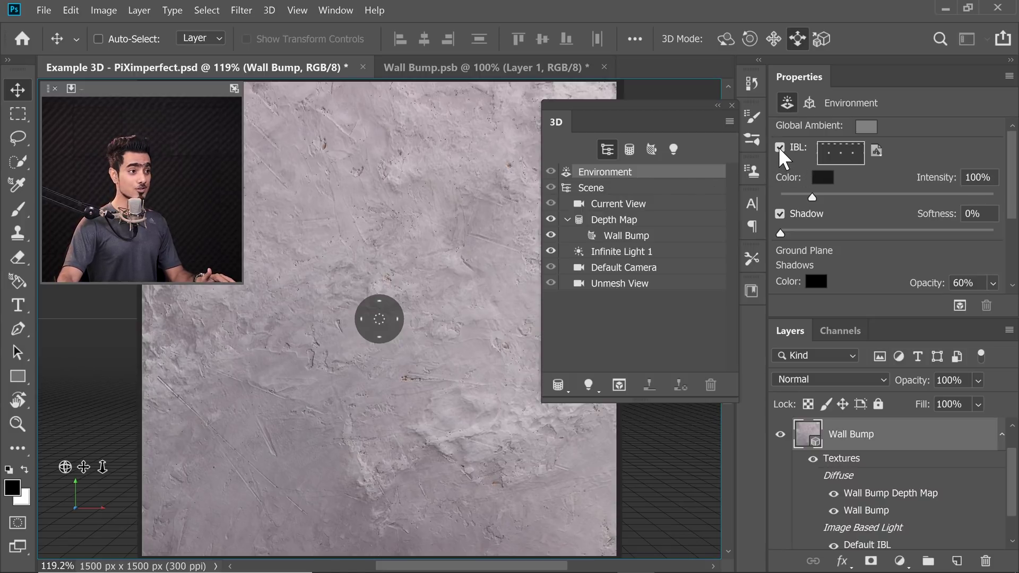
Disable image-based lighting, make global ambient black, and raise Infinite Light 1's intensity to 104%.
{"action": "left_click", "coordinate": [780, 147]}
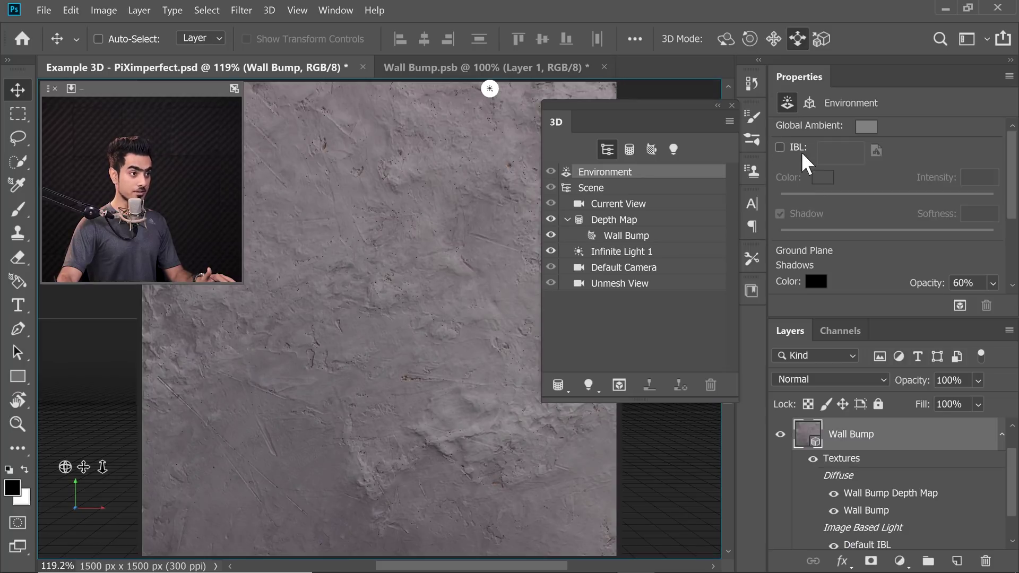
{"action": "left_click", "coordinate": [864, 126]}
{"action": "left_click_drag", "start_coordinate": [598, 478], "coordinate": [595, 533]}
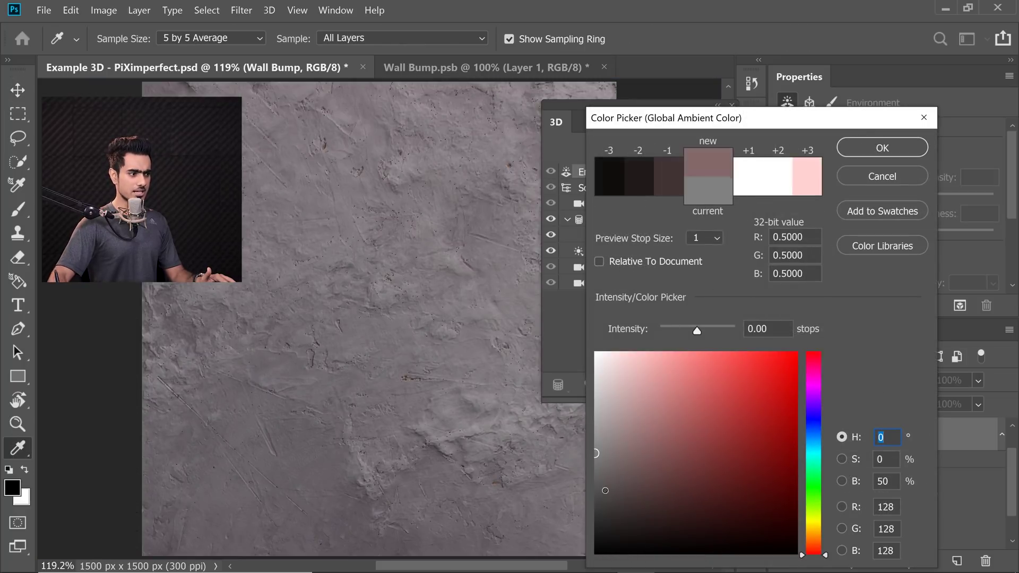
{"action": "left_click", "coordinate": [883, 147]}
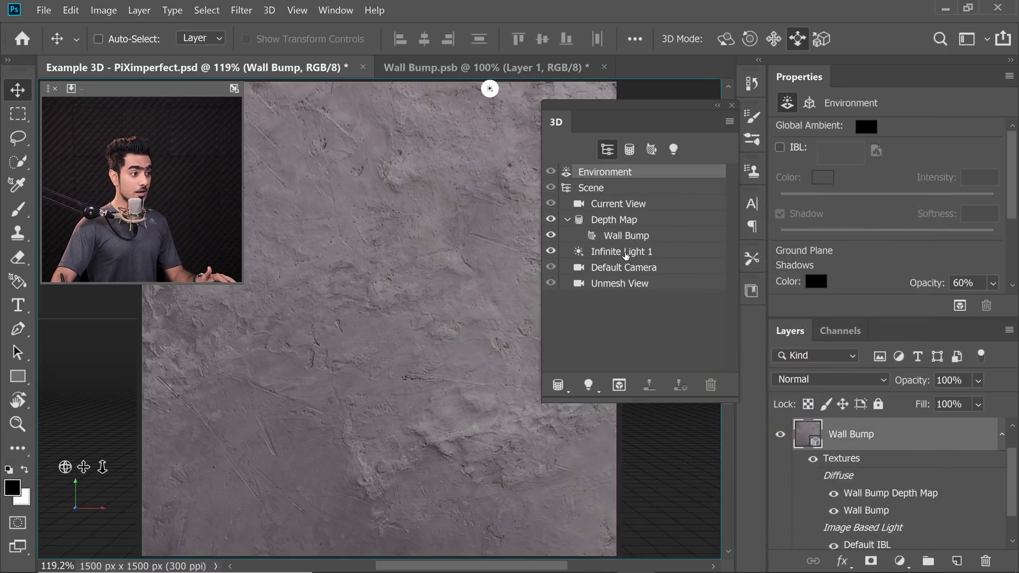
{"action": "left_click", "coordinate": [626, 253]}
{"action": "left_click_drag", "start_coordinate": [805, 182], "coordinate": [813, 183]}
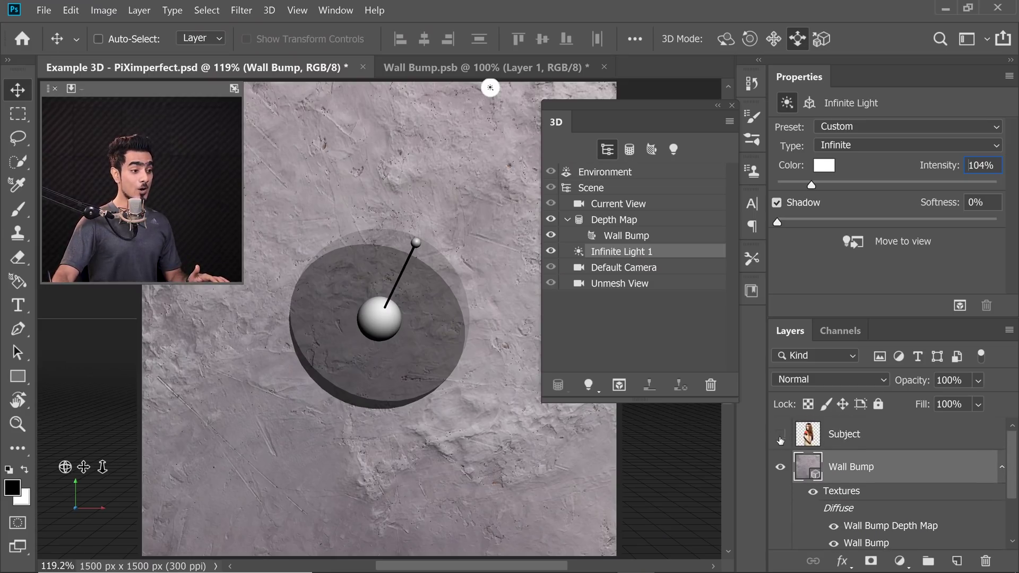
Convert the now-visible Subject layer into a 3D postcard mesh and activate the Wall Bump layer.
{"action": "left_click", "coordinate": [780, 434]}
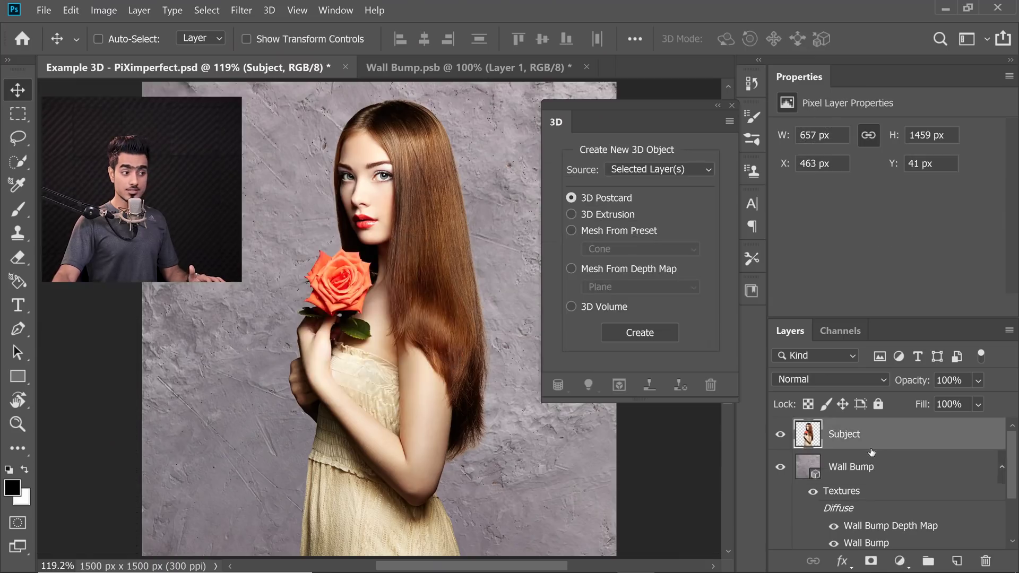
{"action": "left_click", "coordinate": [269, 9]}
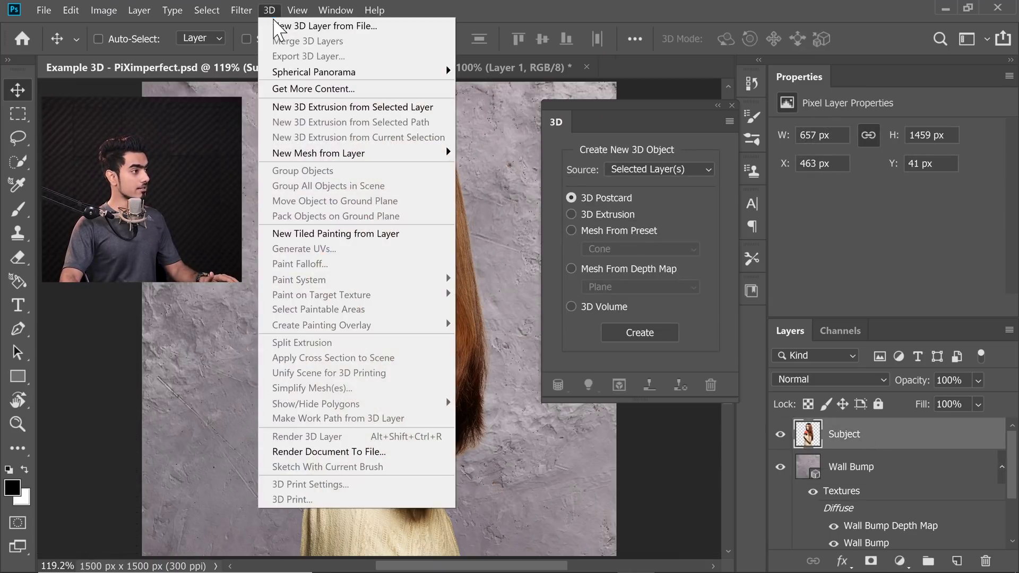
{"action": "mouse_move", "coordinate": [318, 153]}
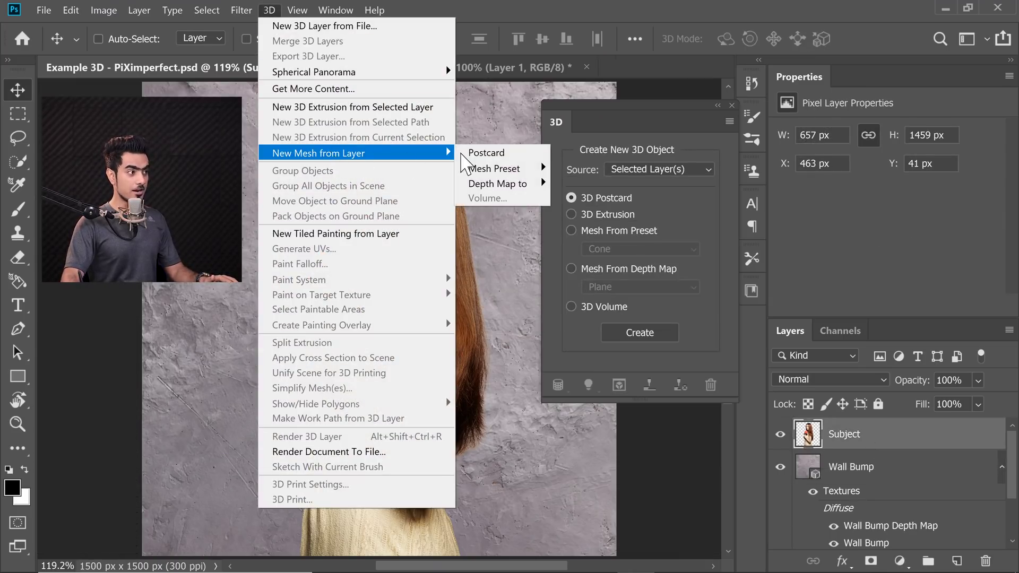
{"action": "left_click", "coordinate": [487, 153]}
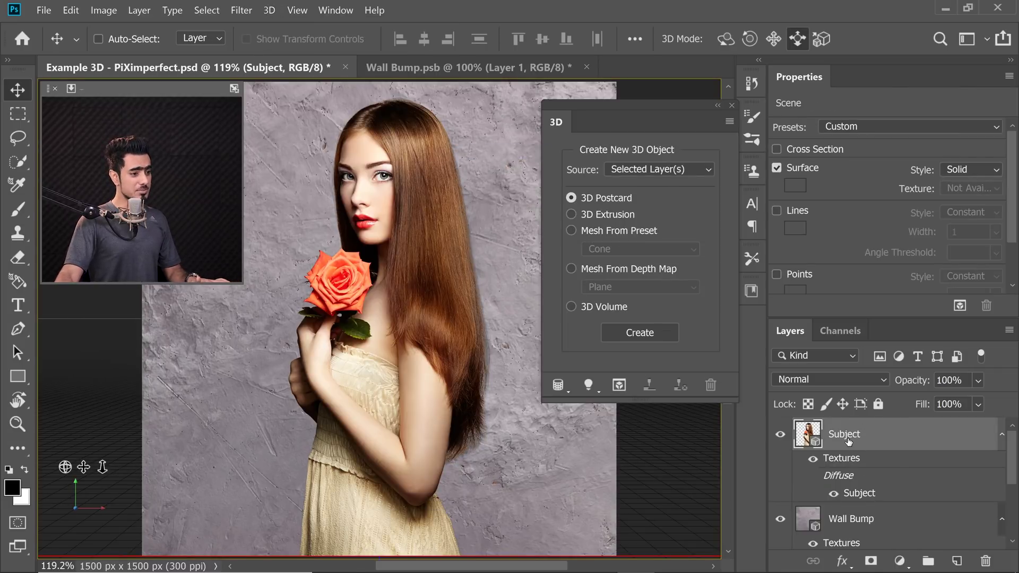
{"action": "left_click", "coordinate": [876, 530]}
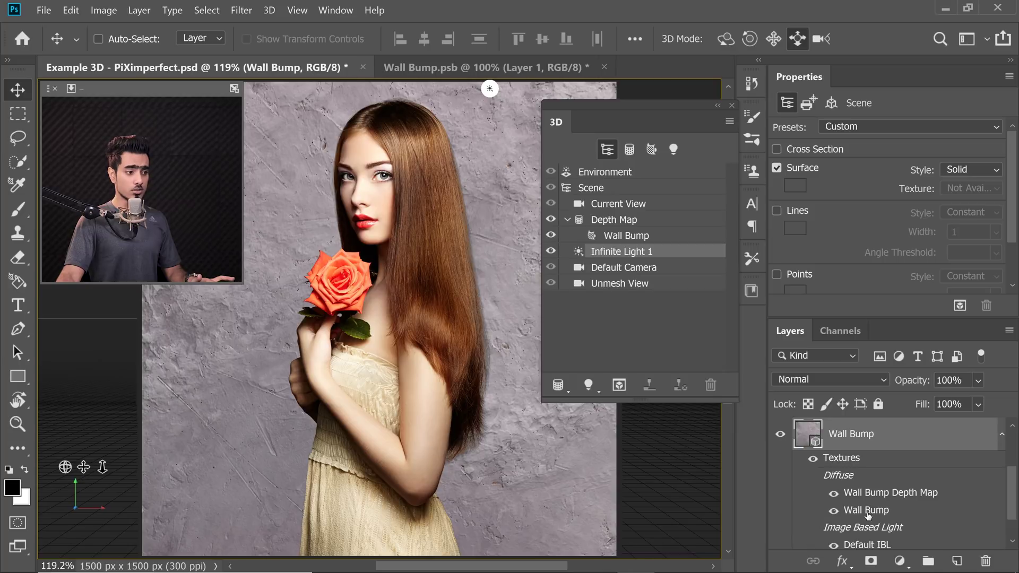
{"action": "scroll", "coordinate": [1006, 450], "scroll_direction": "up", "scroll_amount": 2}
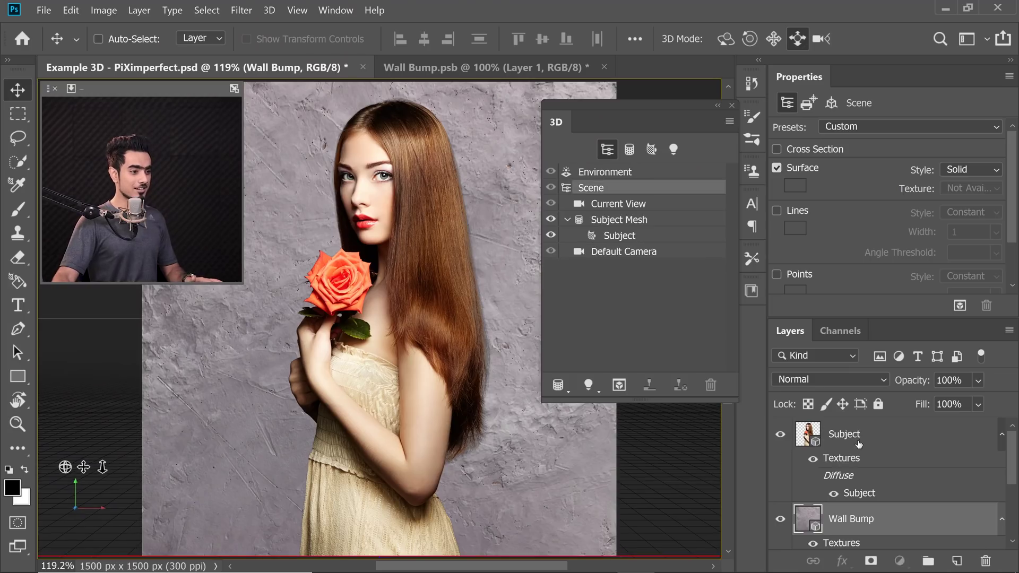
Select the Subject and Wall Bump layers together and merge them into one 3D layer.
{"action": "left_click", "coordinate": [858, 443]}
{"action": "key", "text": "ctrl"}
{"action": "left_click", "coordinate": [881, 521], "text": "ctrl"}
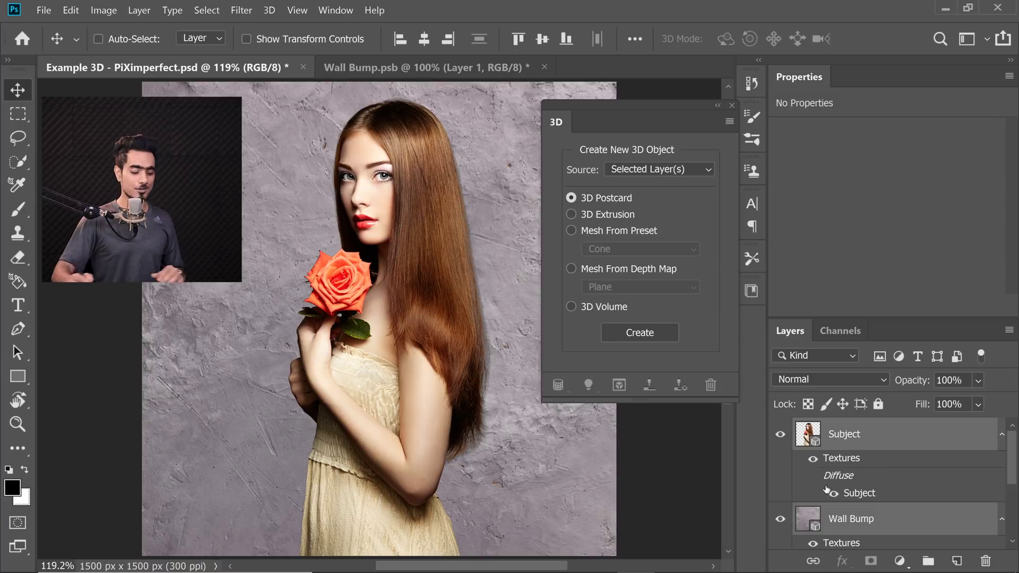
{"action": "key", "text": "ctrl"}
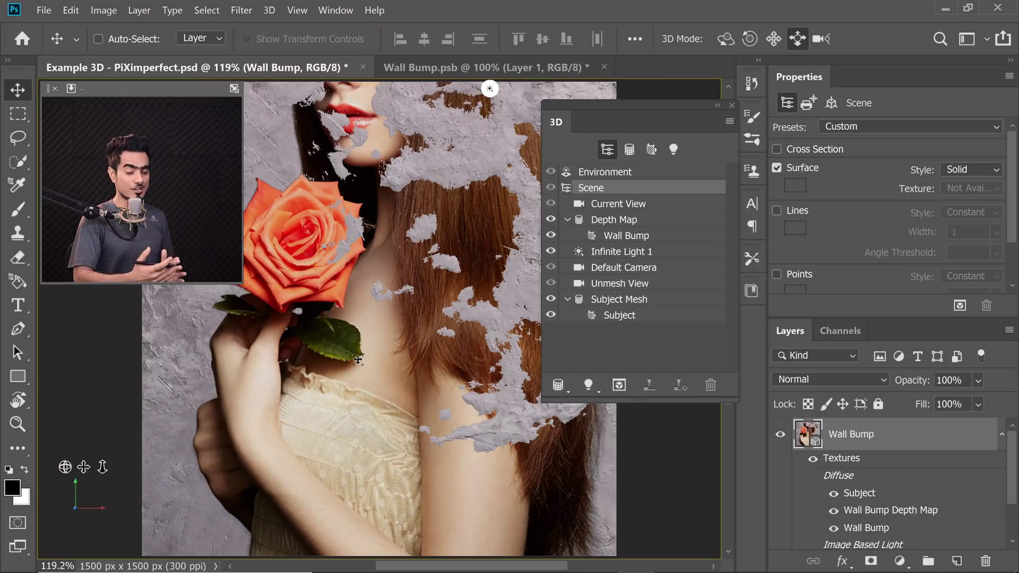
Scale the Subject Mesh down to about 48.7% using its Coordinates scale values.
{"action": "left_click", "coordinate": [634, 300]}
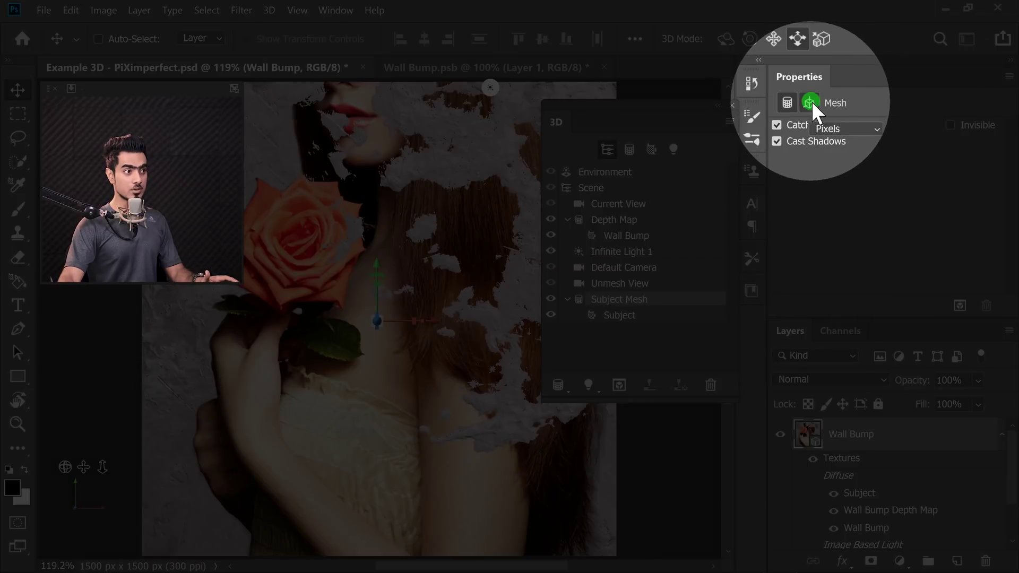
{"action": "left_click", "coordinate": [811, 101]}
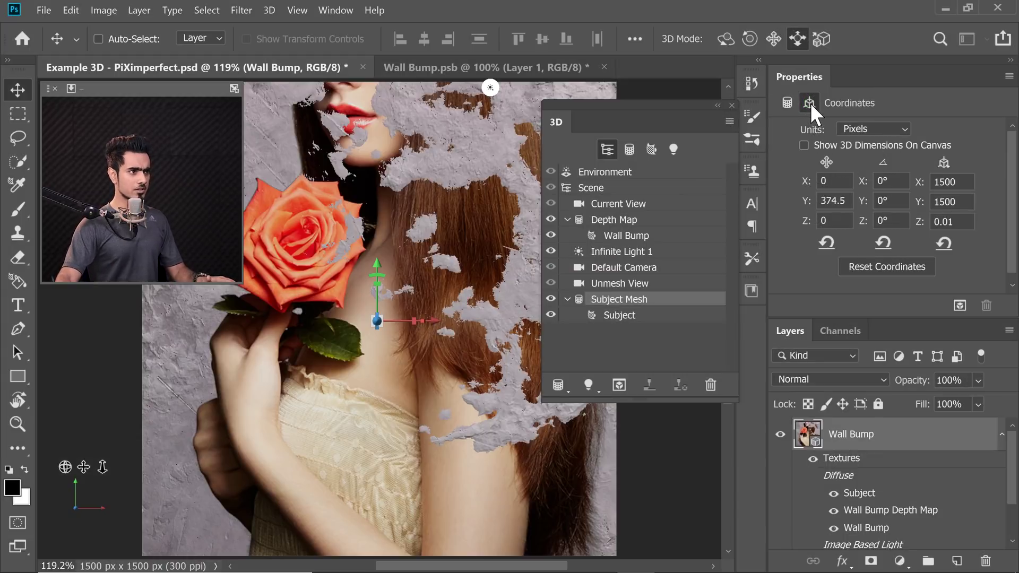
{"action": "left_click", "coordinate": [944, 163]}
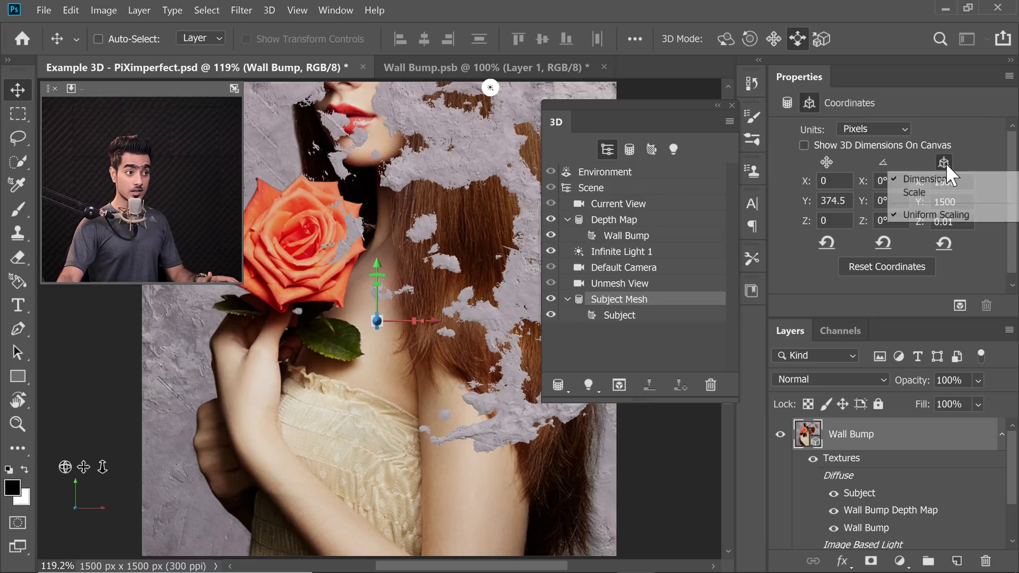
{"action": "left_click", "coordinate": [928, 198]}
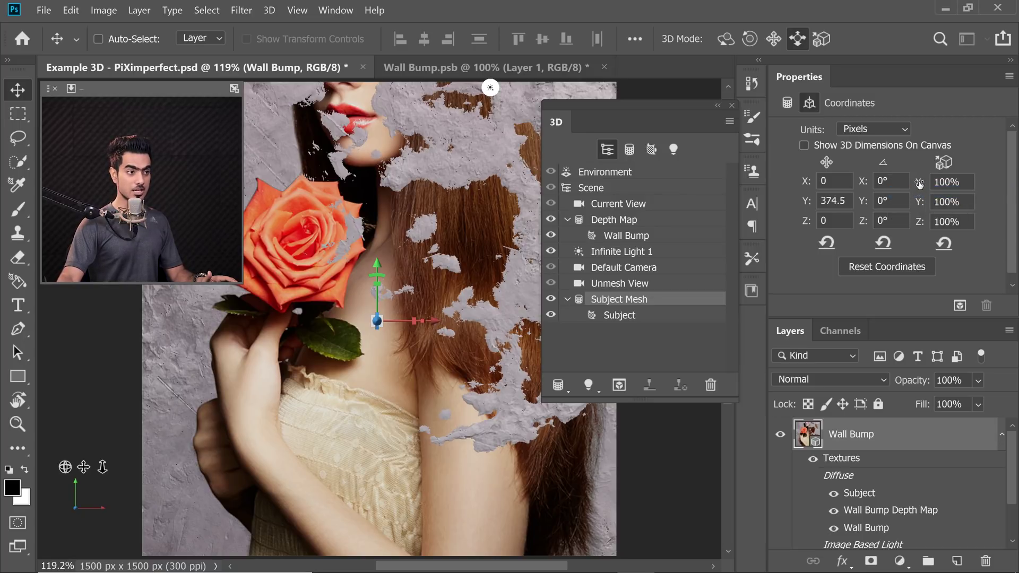
{"action": "mouse_move", "coordinate": [918, 183]}
{"action": "left_mouse_down"}
{"action": "mouse_move", "coordinate": [798, 183]}
{"action": "mouse_move", "coordinate": [479, 208]}
{"action": "mouse_move", "coordinate": [514, 217]}
{"action": "left_mouse_up"}
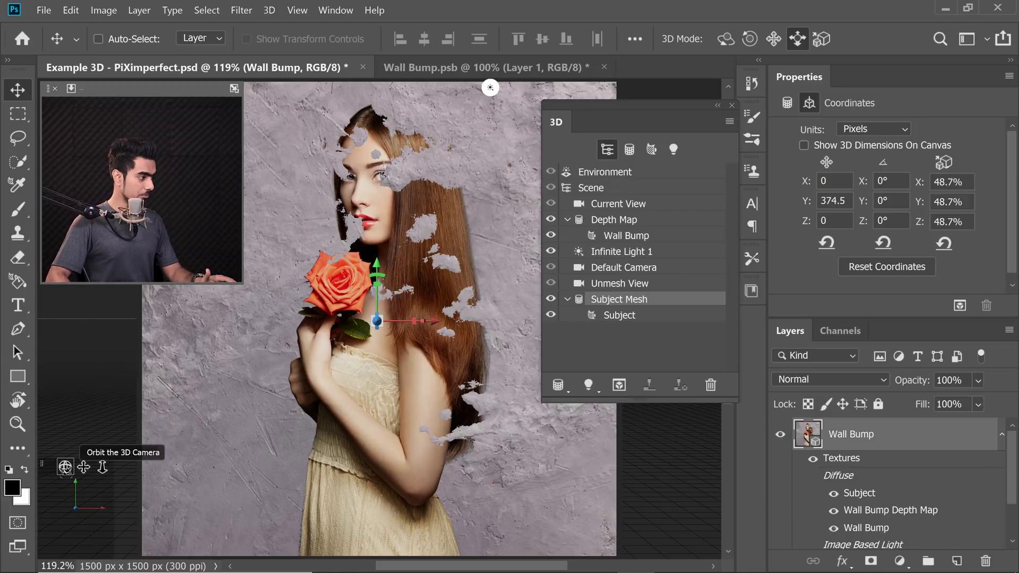
Pull the Subject Mesh out from the wall along Z, then return to Current View.
{"action": "mouse_move", "coordinate": [65, 468]}
{"action": "left_mouse_down"}
{"action": "mouse_move", "coordinate": [88, 469]}
{"action": "mouse_move", "coordinate": [458, 217]}
{"action": "left_mouse_up"}
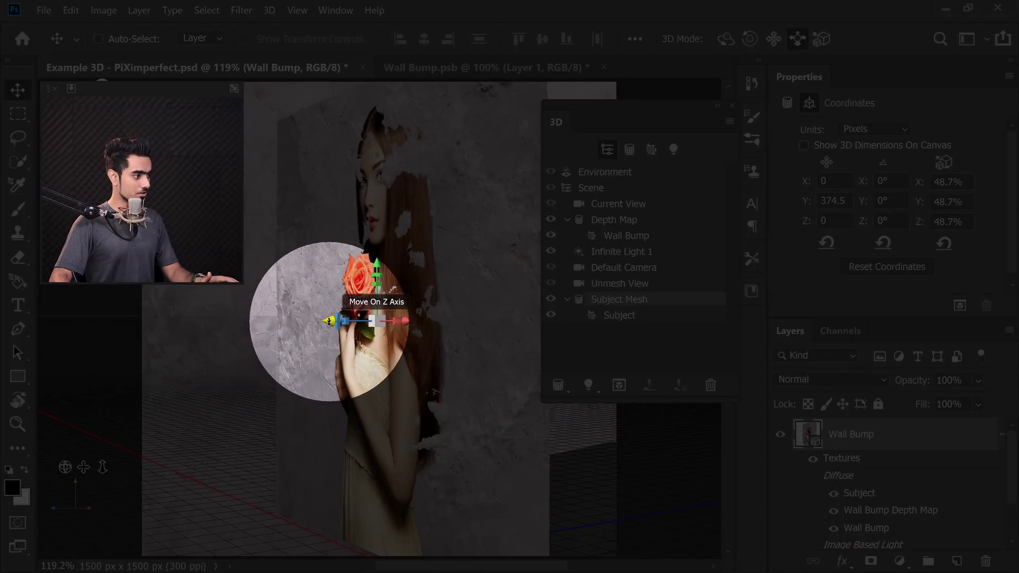
{"action": "left_click_drag", "start_coordinate": [329, 321], "coordinate": [319, 342]}
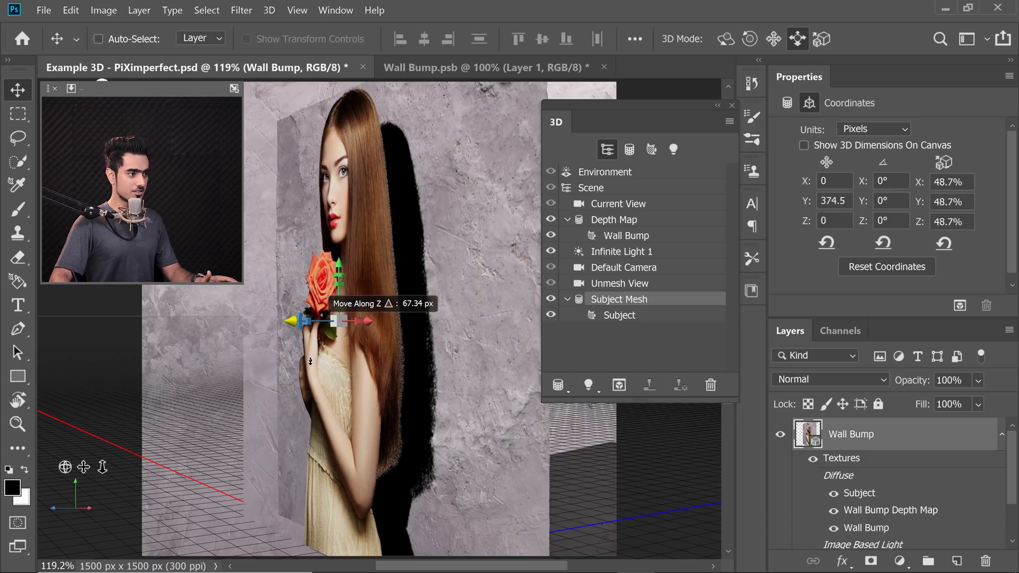
{"action": "left_click", "coordinate": [634, 287]}
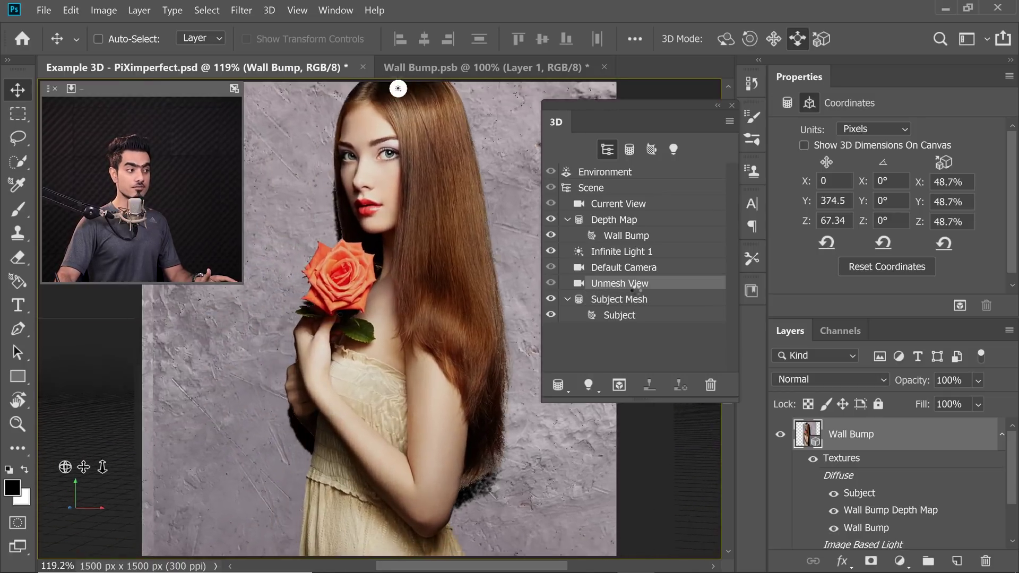
{"action": "left_click", "coordinate": [400, 292]}
{"action": "left_click_drag", "start_coordinate": [376, 321], "coordinate": [370, 333]}
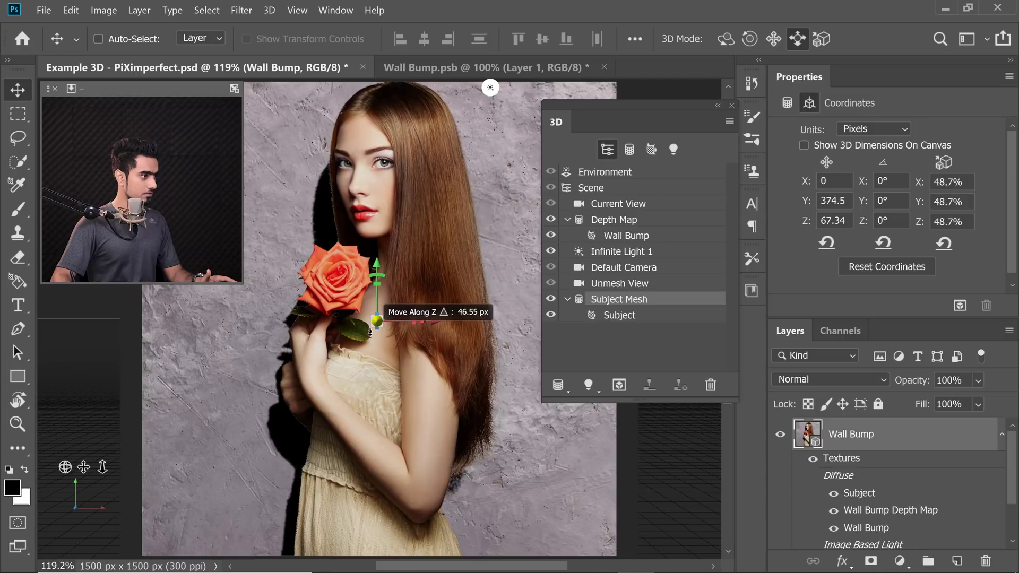
{"action": "left_click_drag", "start_coordinate": [410, 258], "coordinate": [408, 256]}
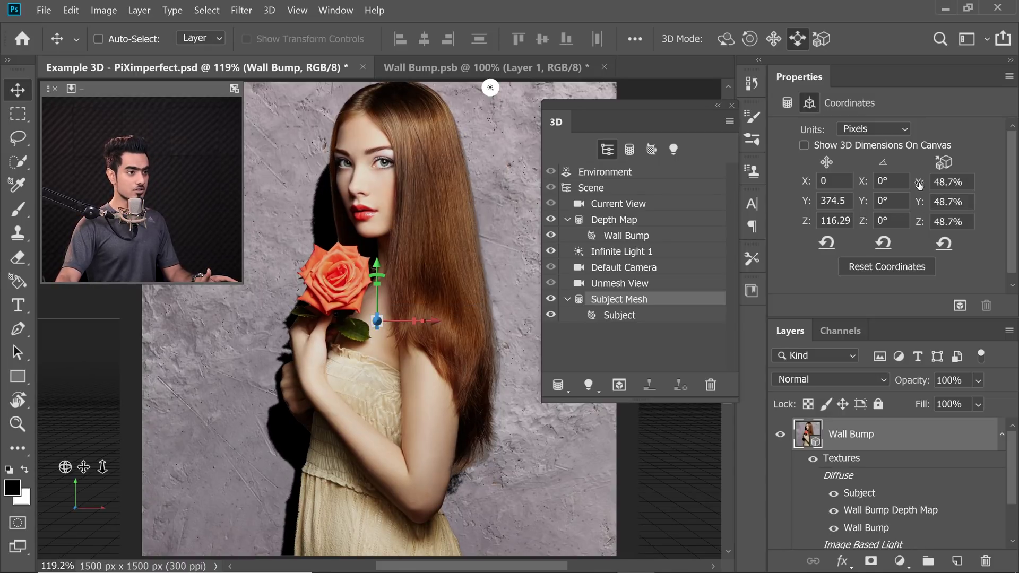
Shrink the subject to 43.6% and nudge it down to Y about 361.56.
{"action": "left_click_drag", "start_coordinate": [919, 184], "coordinate": [886, 184]}
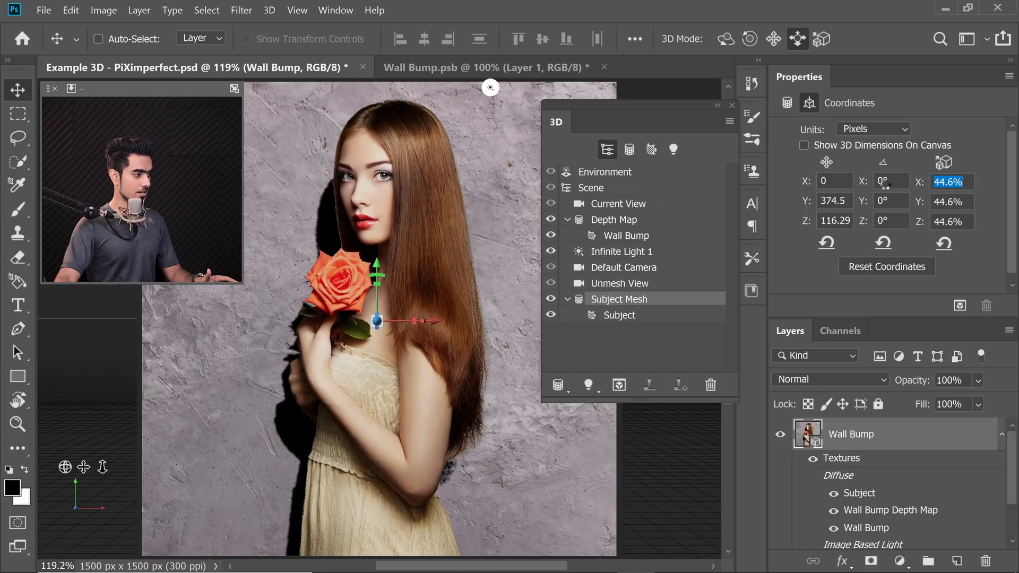
{"action": "mouse_move", "coordinate": [882, 200]}
{"action": "left_mouse_down"}
{"action": "mouse_move", "coordinate": [918, 188]}
{"action": "mouse_move", "coordinate": [909, 185]}
{"action": "left_mouse_up"}
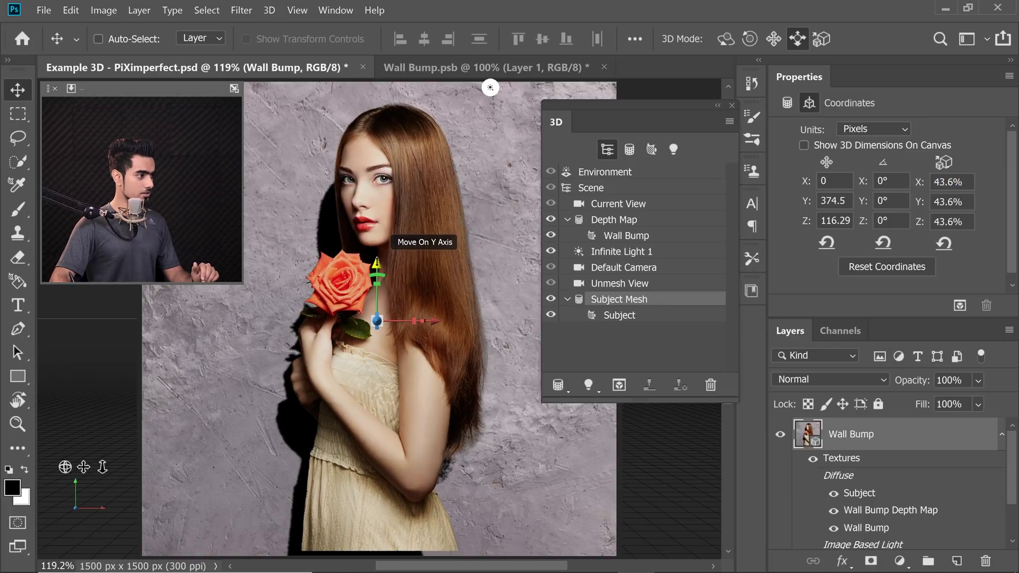
{"action": "left_click_drag", "start_coordinate": [377, 262], "coordinate": [379, 267]}
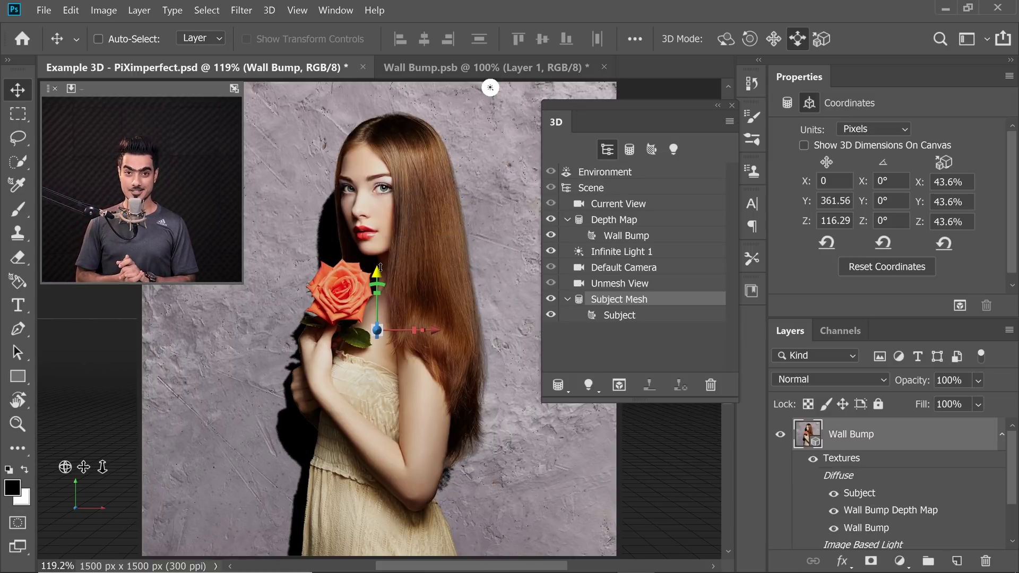
Rotate Infinite Light 1, set its shadow softness to 53%, and start a render.
{"action": "left_click", "coordinate": [628, 254]}
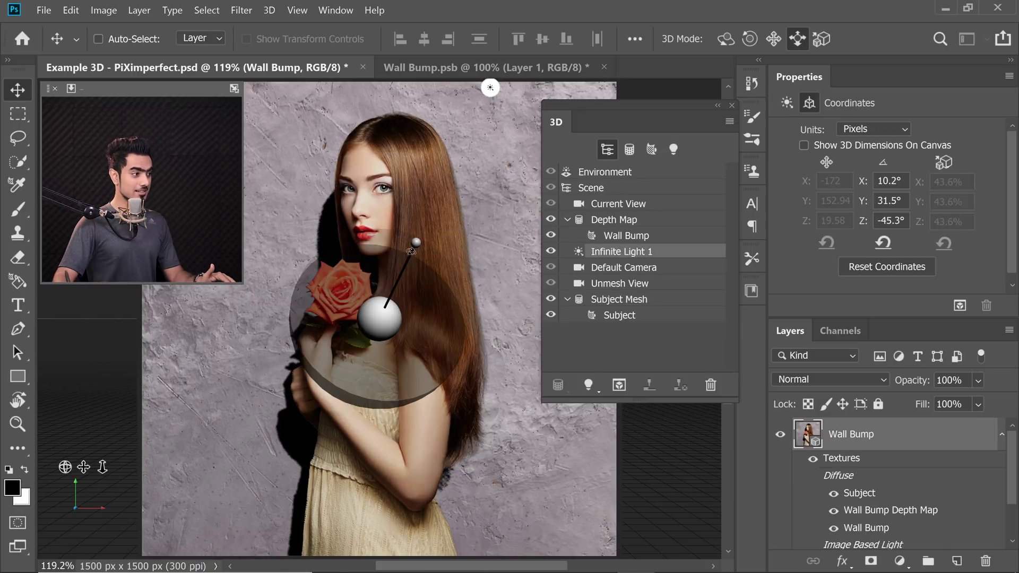
{"action": "left_click_drag", "start_coordinate": [490, 87], "coordinate": [516, 88]}
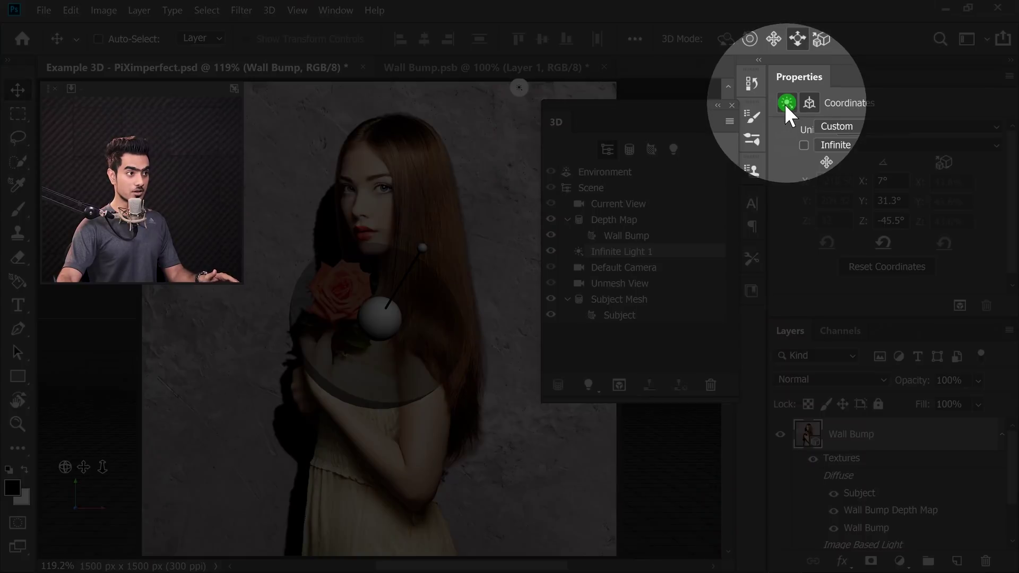
{"action": "left_click", "coordinate": [786, 103]}
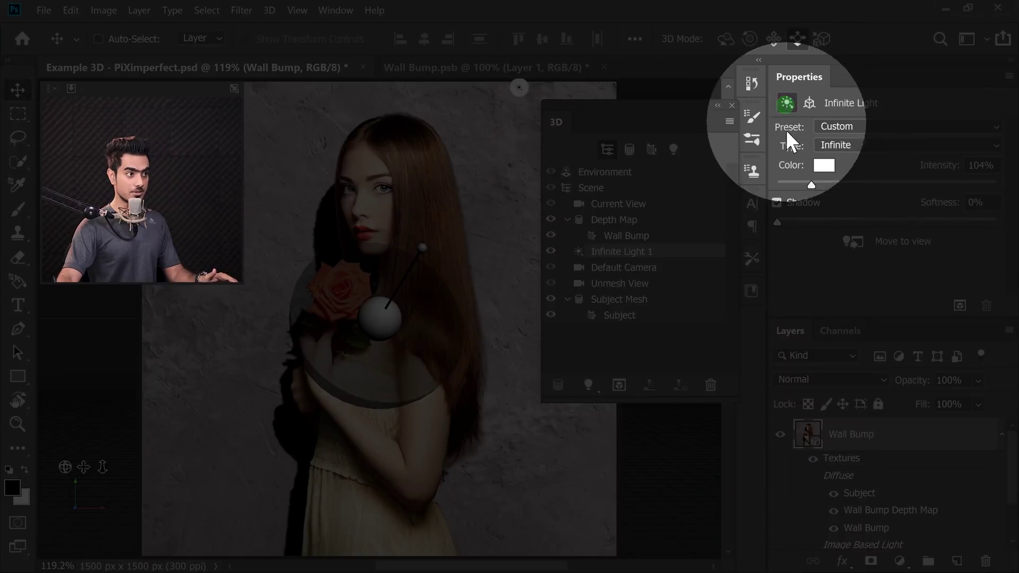
{"action": "left_click_drag", "start_coordinate": [777, 222], "coordinate": [889, 218]}
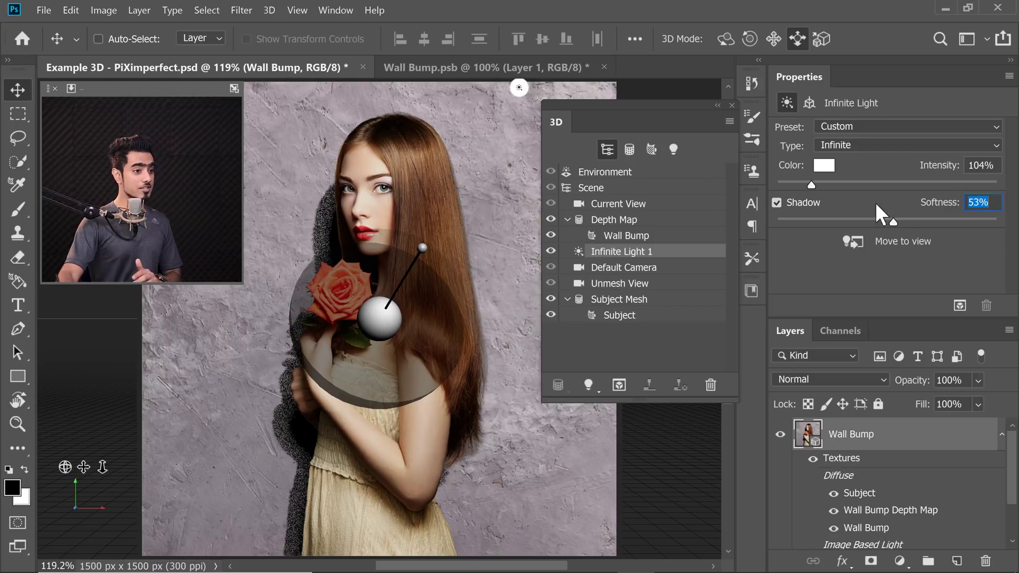
{"action": "left_click", "coordinate": [961, 307]}
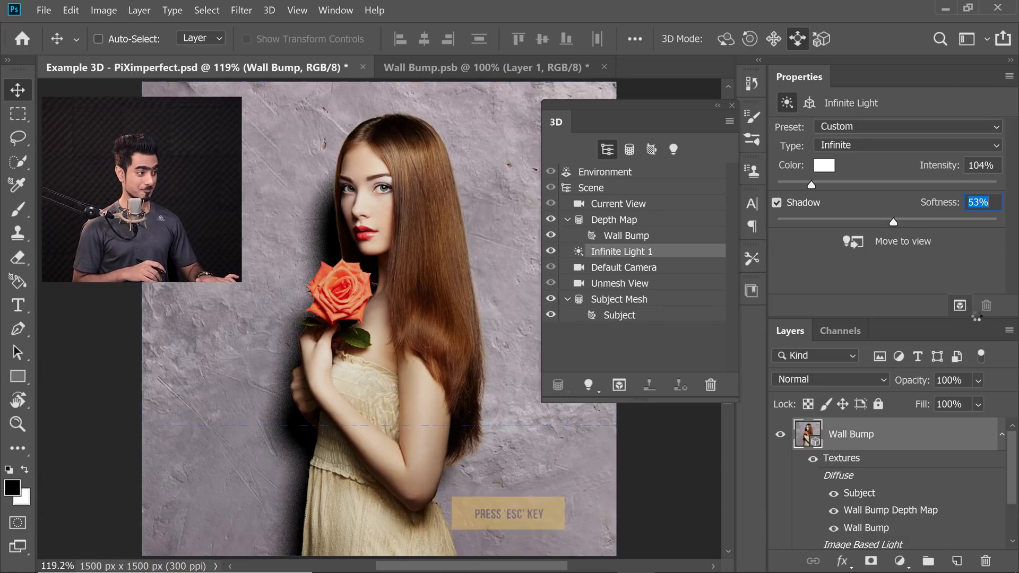
Cancel the render and move the Subject Mesh further from the wall along Z.
{"action": "key", "text": "Escape"}
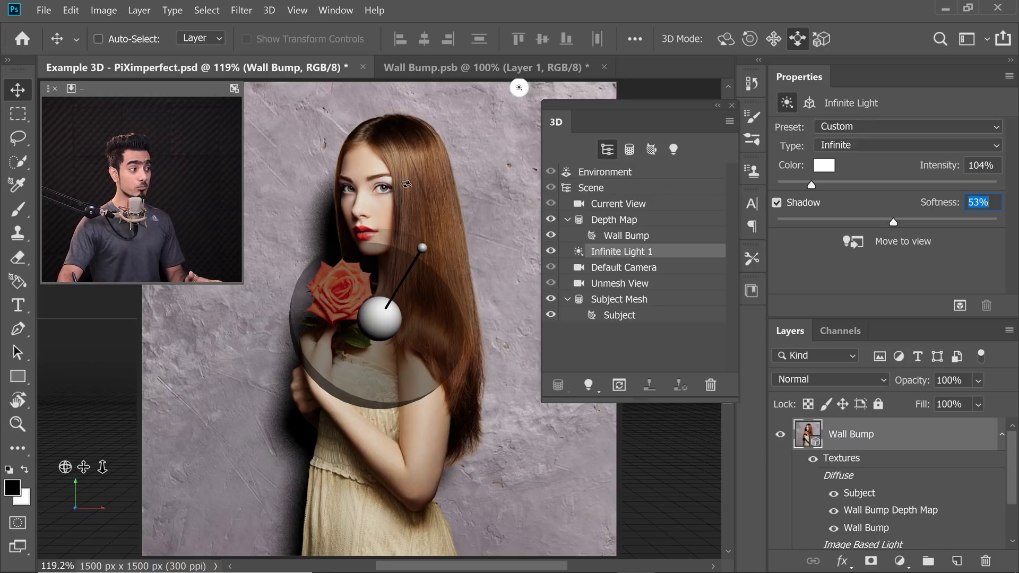
{"action": "left_click", "coordinate": [407, 184]}
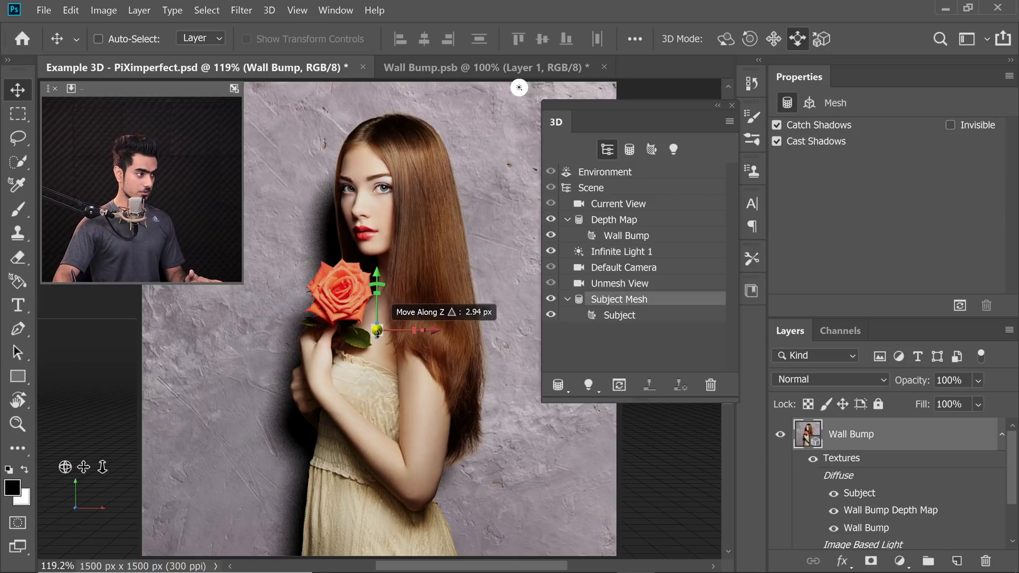
{"action": "left_click_drag", "start_coordinate": [376, 331], "coordinate": [386, 352]}
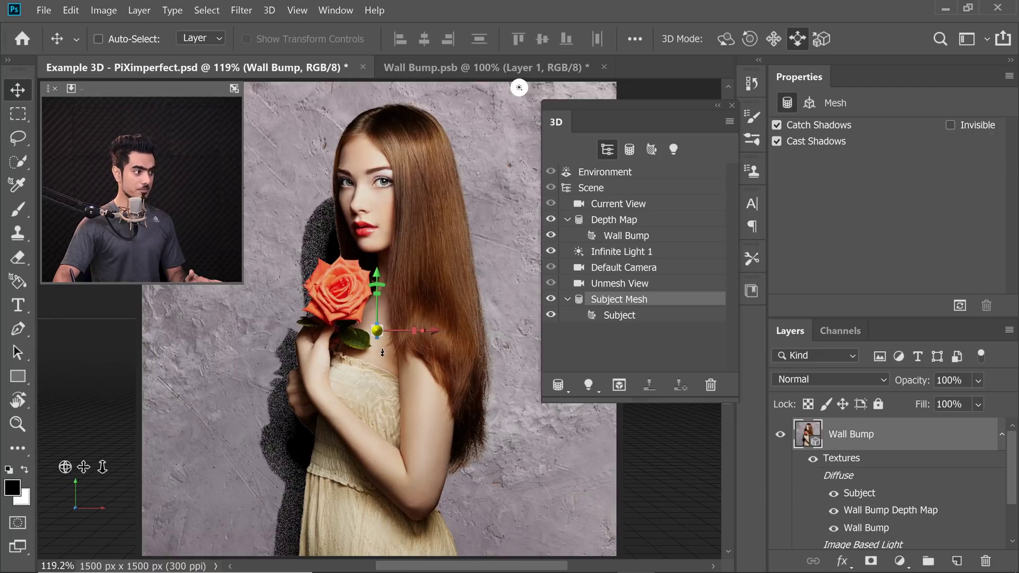
Shrink the Subject Mesh to 41.3% scale in its Coordinates.
{"action": "left_click", "coordinate": [439, 217]}
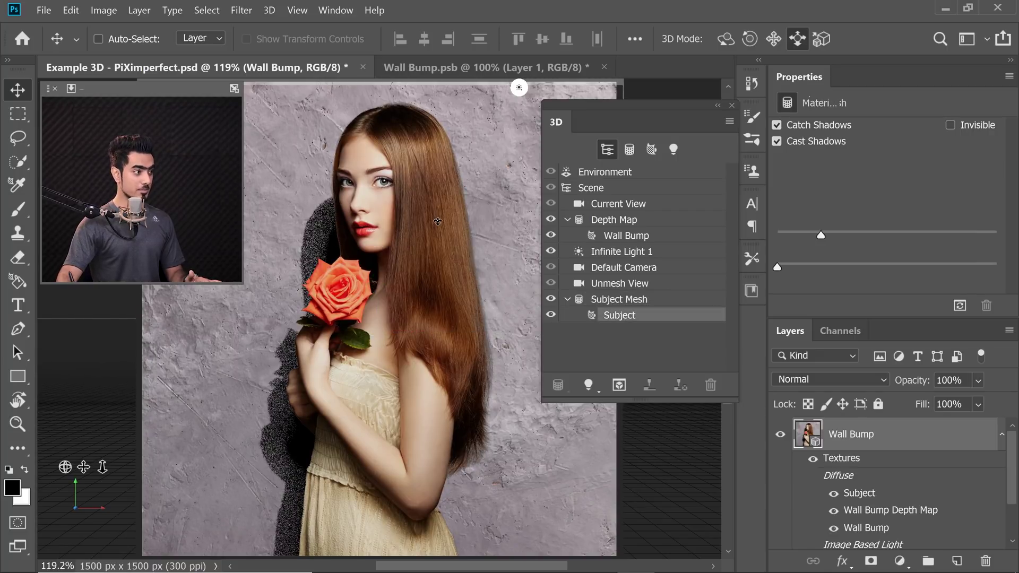
{"action": "left_click", "coordinate": [655, 301]}
{"action": "left_click", "coordinate": [809, 103]}
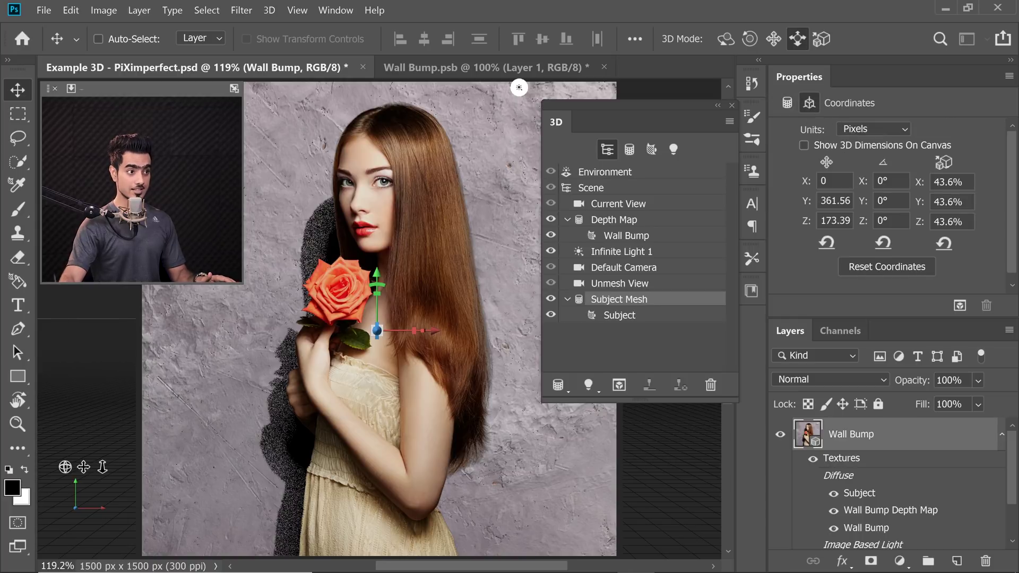
{"action": "left_click_drag", "start_coordinate": [918, 185], "coordinate": [900, 188]}
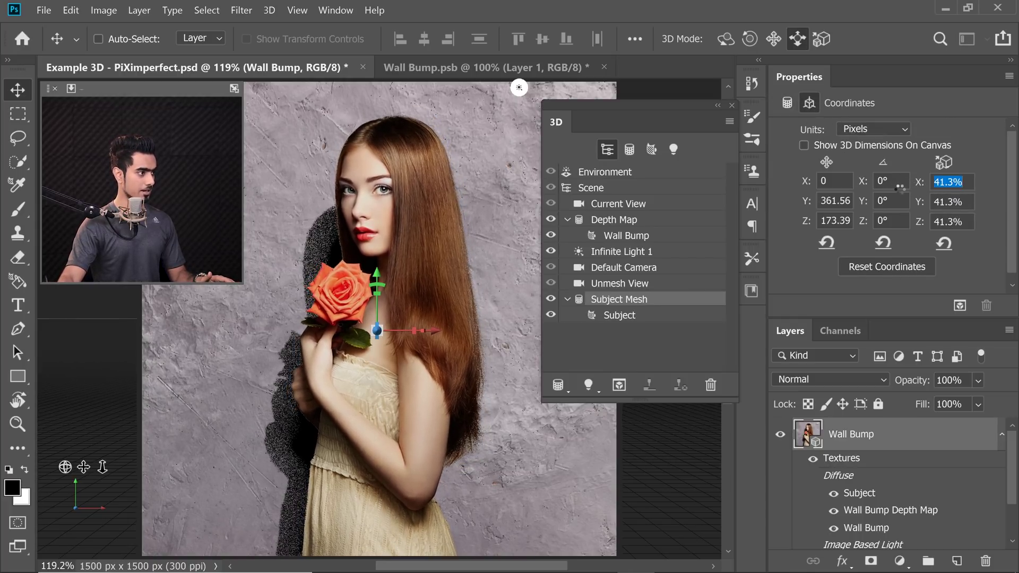
{"action": "left_click_drag", "start_coordinate": [842, 235], "coordinate": [814, 239]}
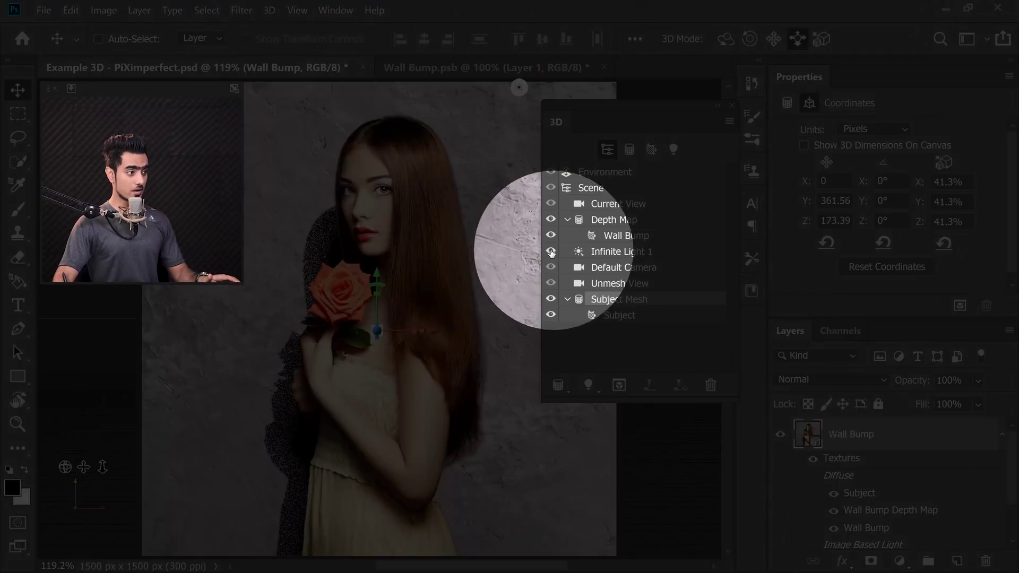
Hide Infinite Light 1 and add a new Spot Light 1 to the scene.
{"action": "left_click", "coordinate": [550, 252]}
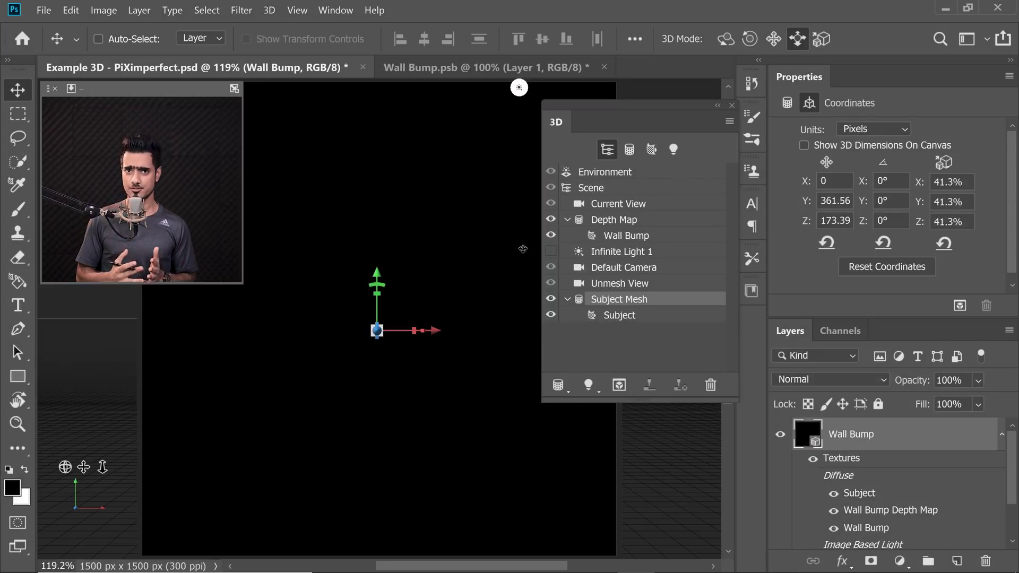
{"action": "left_click", "coordinate": [592, 392]}
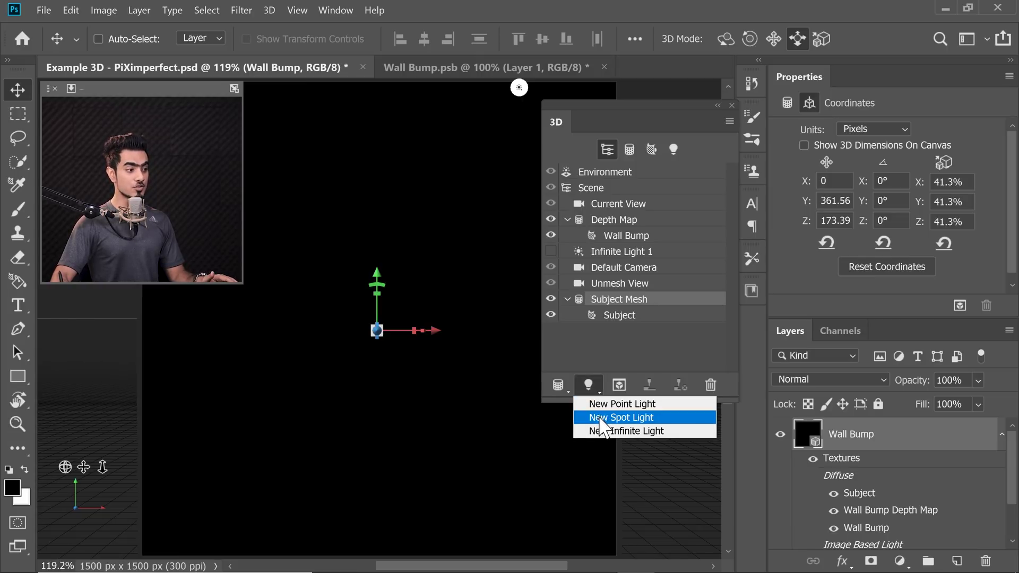
{"action": "left_click", "coordinate": [629, 394]}
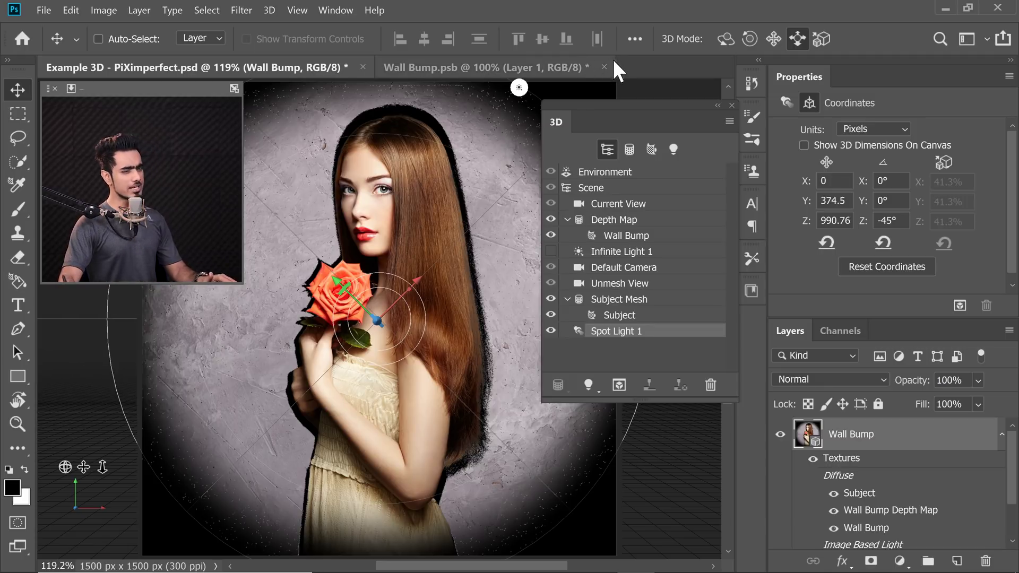
Rotate Spot Light 1's direction and nudge its position on the canvas.
{"action": "left_click", "coordinate": [749, 39]}
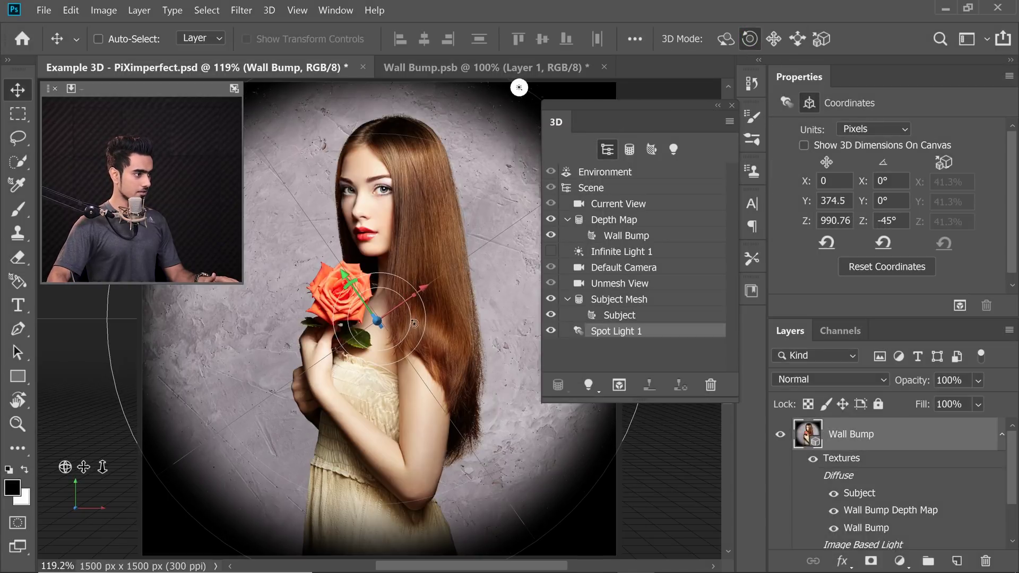
{"action": "mouse_move", "coordinate": [404, 309]}
{"action": "left_mouse_down"}
{"action": "mouse_move", "coordinate": [425, 295]}
{"action": "mouse_move", "coordinate": [446, 224]}
{"action": "mouse_move", "coordinate": [454, 250]}
{"action": "left_mouse_up"}
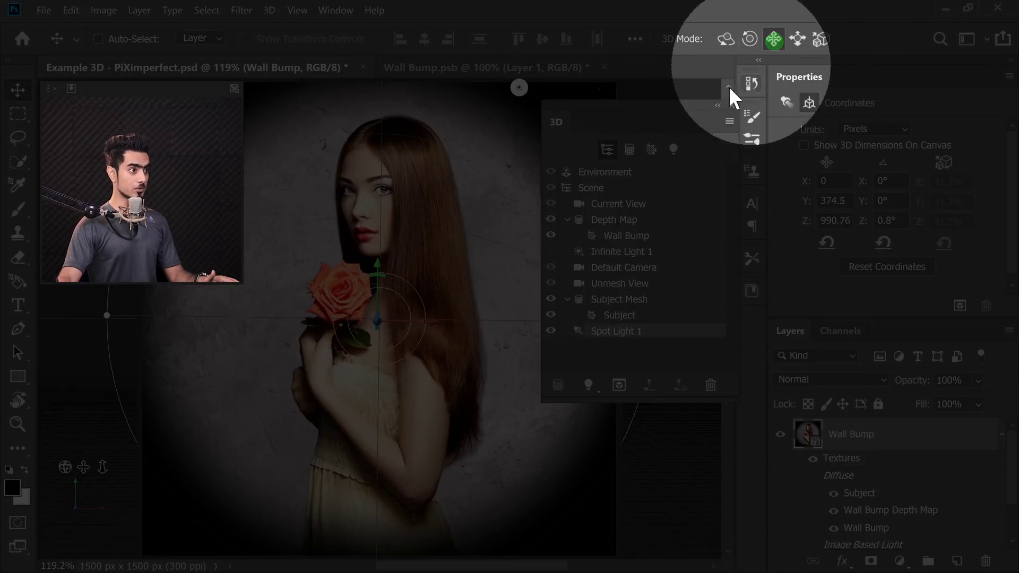
{"action": "mouse_move", "coordinate": [377, 322]}
{"action": "left_mouse_down"}
{"action": "mouse_move", "coordinate": [391, 335]}
{"action": "mouse_move", "coordinate": [414, 297]}
{"action": "left_mouse_up"}
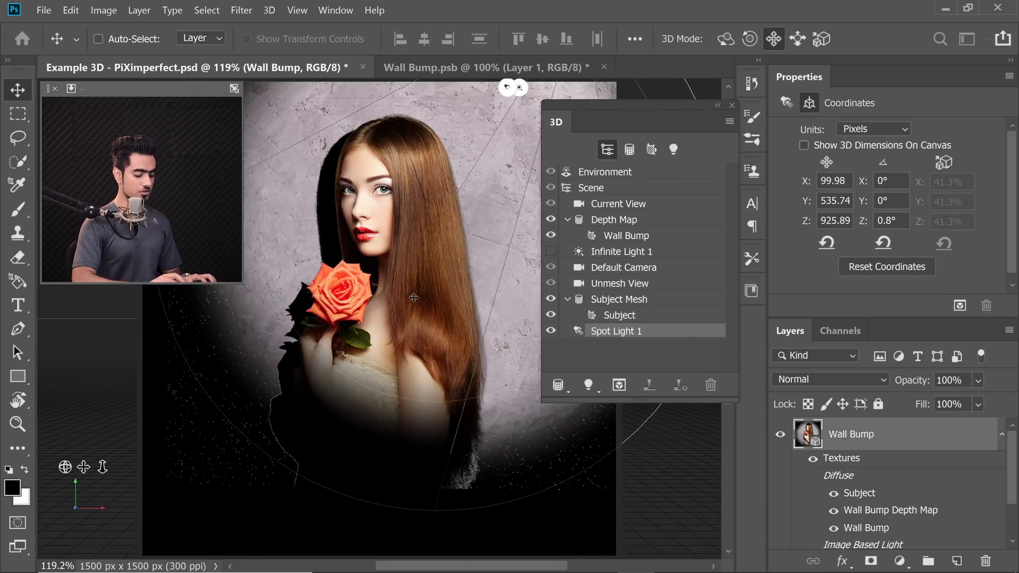
Drag Spot Light 1 left to about X 76.56, Y 541.53, with its 49° cone.
{"action": "key", "text": "ctrl+minus"}
{"action": "key", "text": "ctrl+minus"}
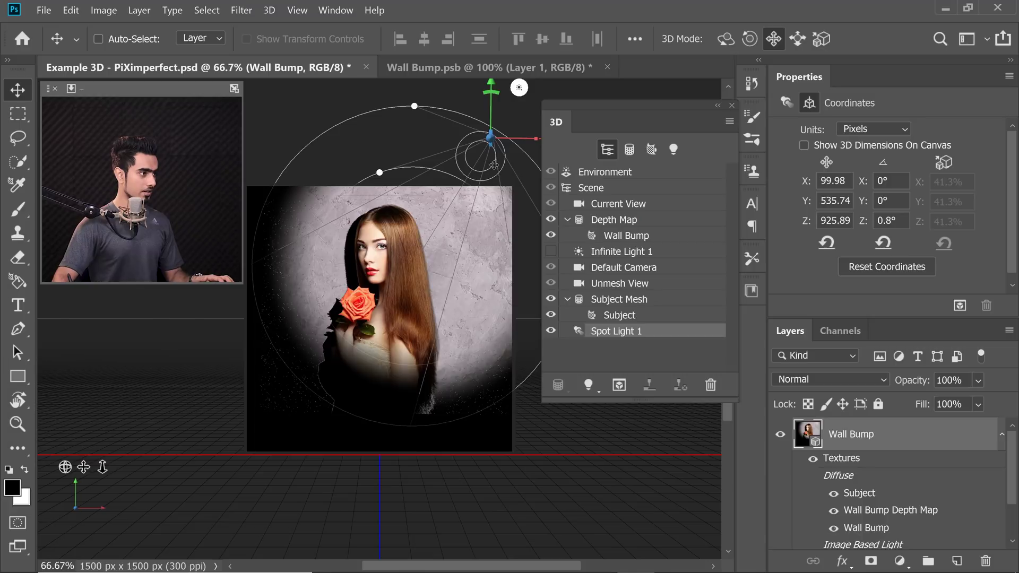
{"action": "left_click_drag", "start_coordinate": [494, 165], "coordinate": [489, 162]}
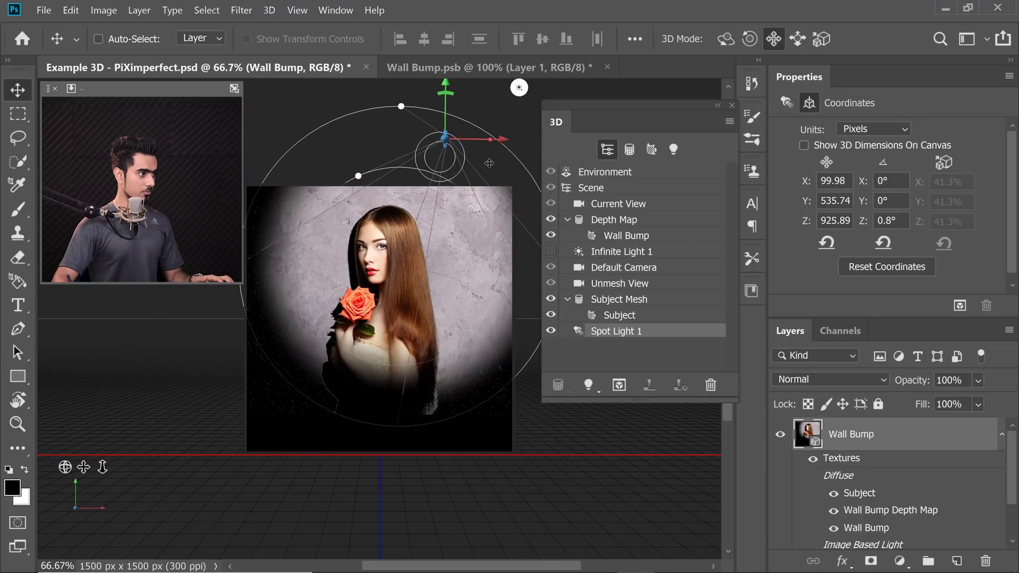
{"action": "mouse_move", "coordinate": [494, 164]}
{"action": "left_mouse_down"}
{"action": "mouse_move", "coordinate": [442, 165]}
{"action": "mouse_move", "coordinate": [451, 162]}
{"action": "left_mouse_up"}
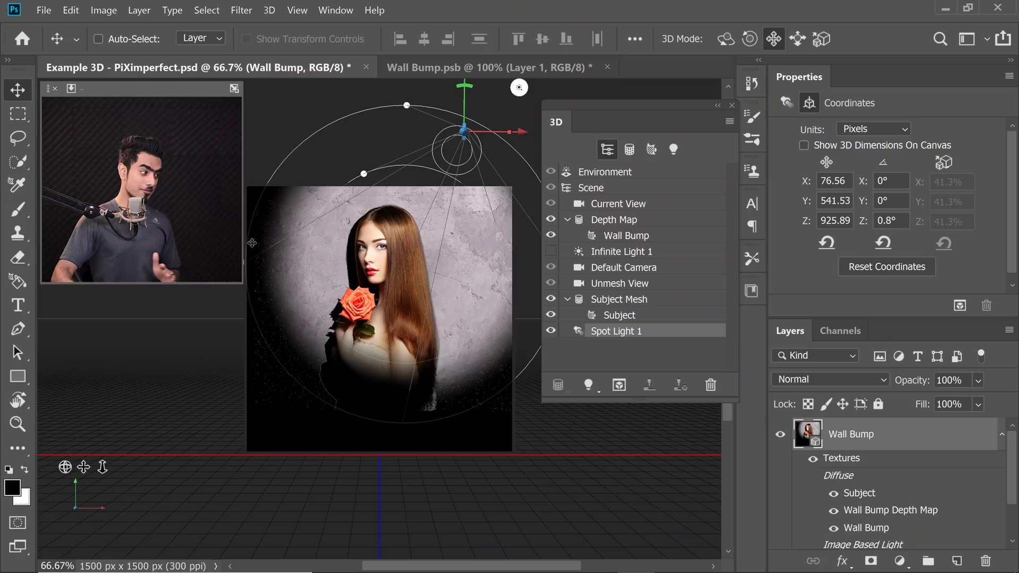
Move Spot Light 1 forward and up to about X 118.09, Y 683.74, Z 771.62.
{"action": "left_click_drag", "start_coordinate": [65, 467], "coordinate": [55, 454]}
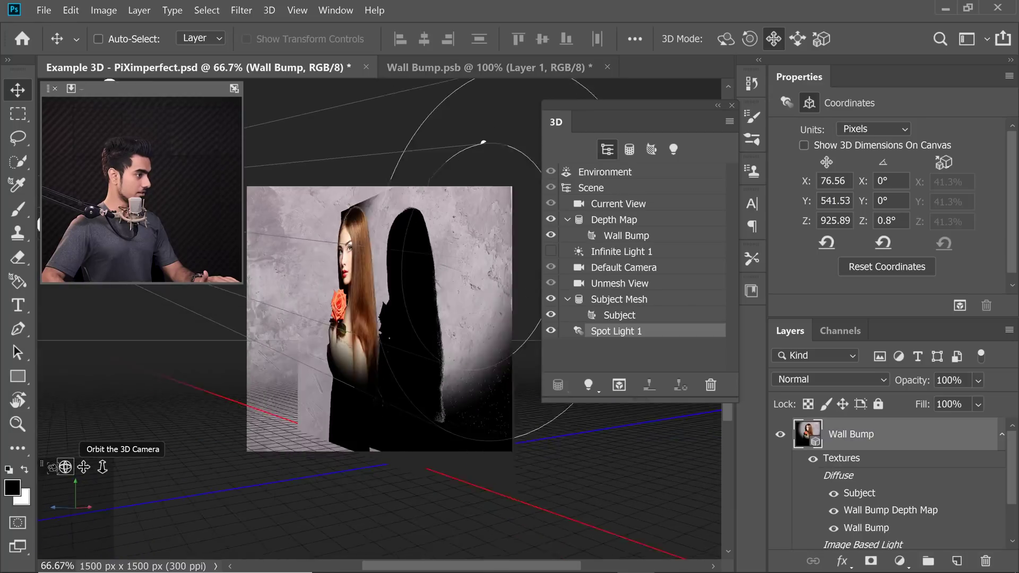
{"action": "key", "text": "ctrl+minus"}
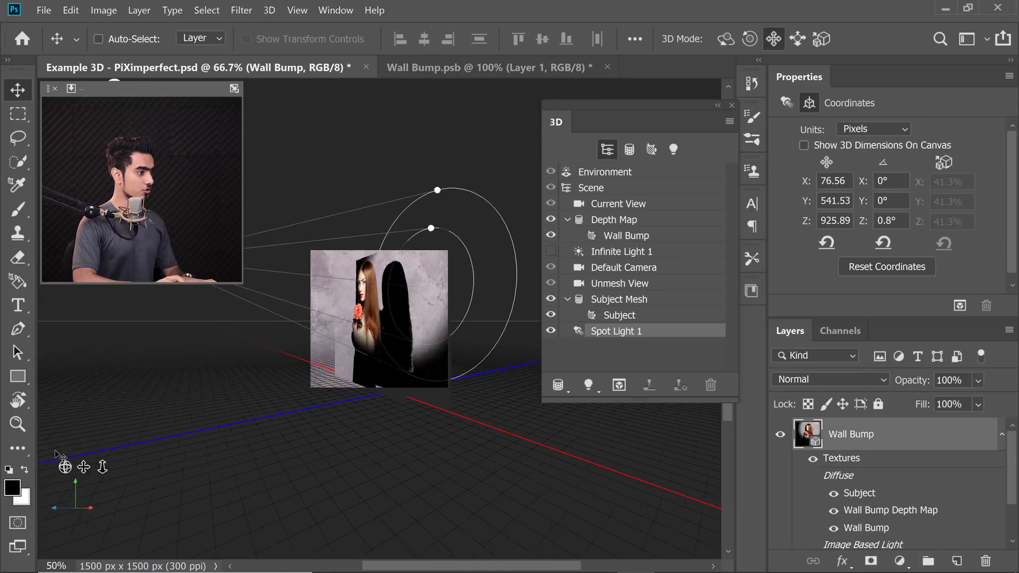
{"action": "key", "text": "ctrl+minus"}
{"action": "key", "text": "ctrl+minus"}
{"action": "key", "text": "ctrl+minus"}
{"action": "key", "text": "ctrl"}
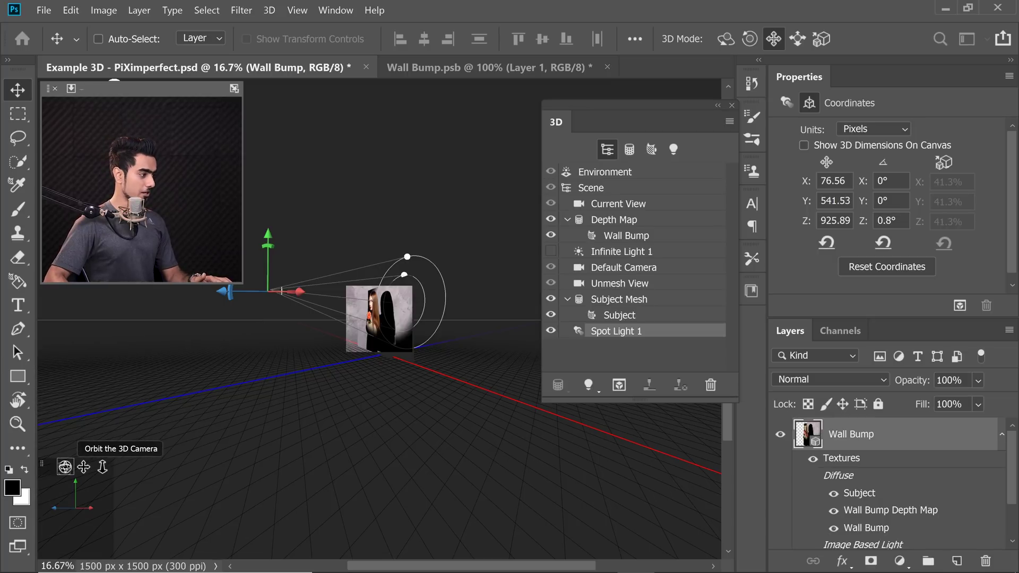
{"action": "left_click_drag", "start_coordinate": [65, 467], "coordinate": [64, 467]}
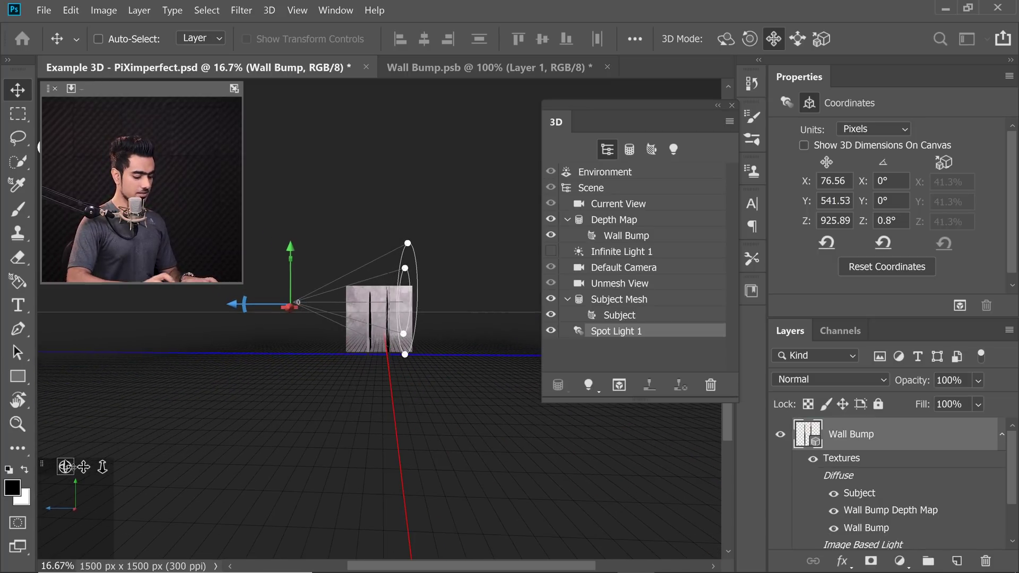
{"action": "key", "text": "ctrl+plus"}
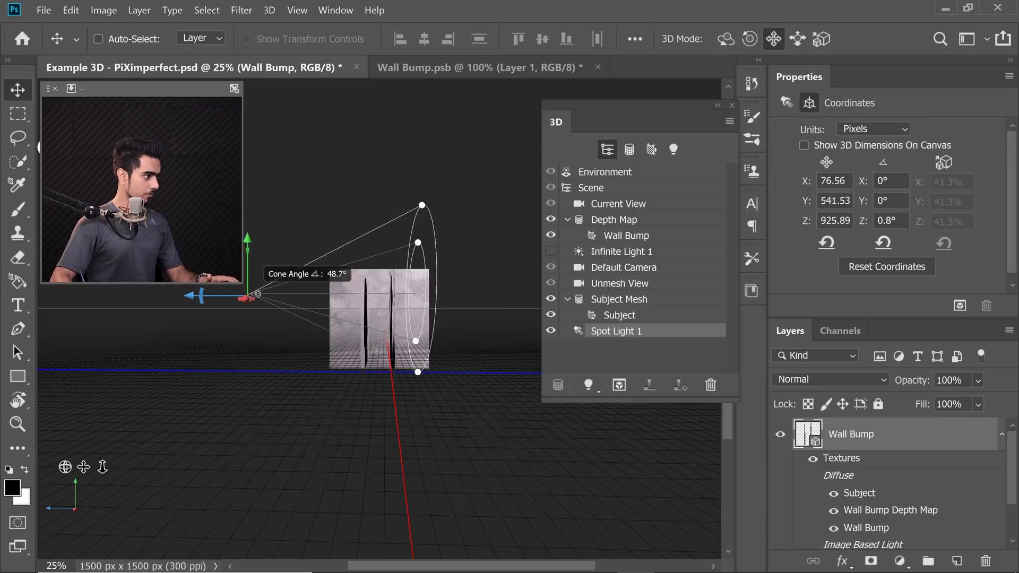
{"action": "left_click_drag", "start_coordinate": [238, 292], "coordinate": [245, 283]}
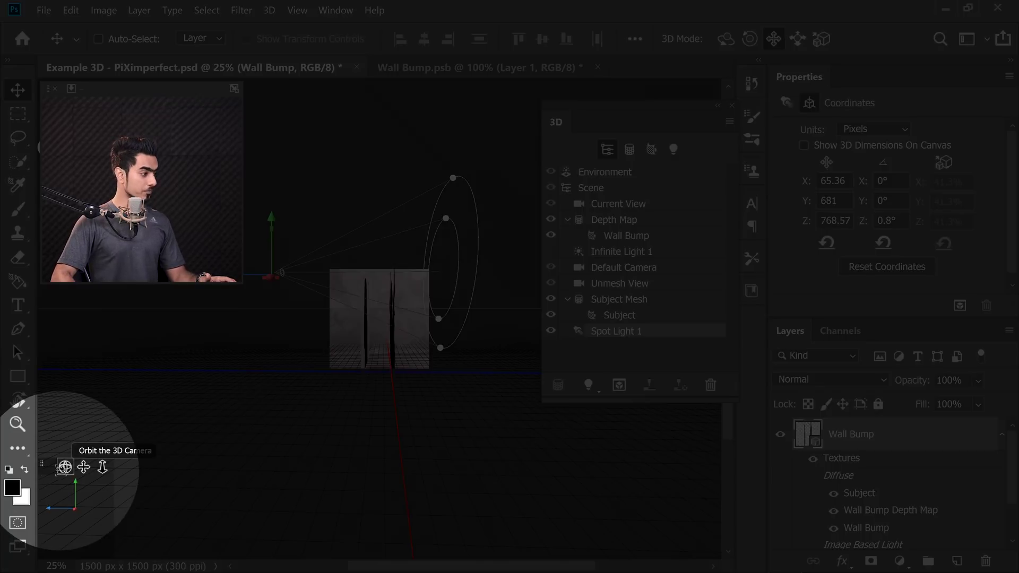
{"action": "left_click_drag", "start_coordinate": [65, 467], "coordinate": [95, 488]}
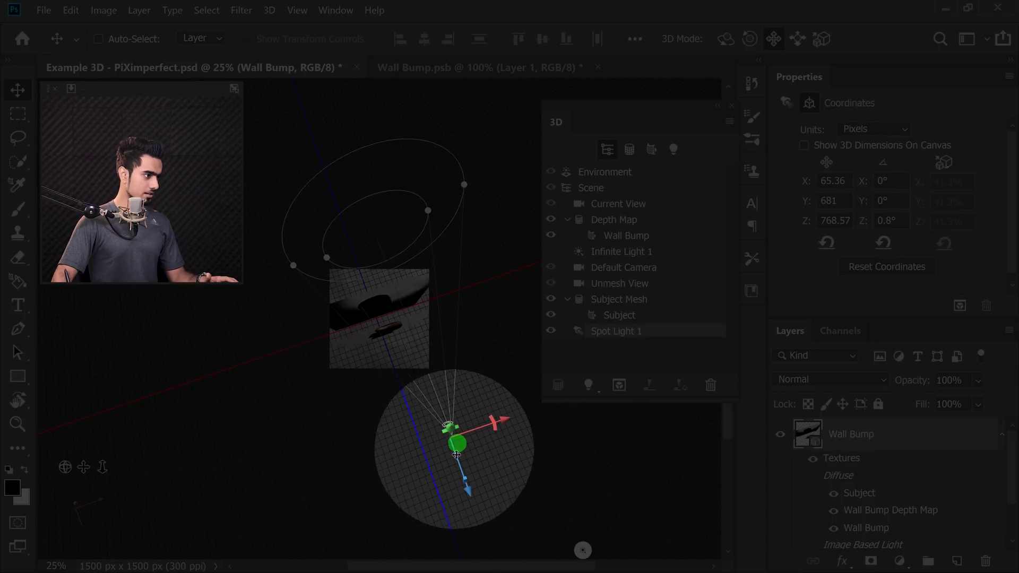
{"action": "left_click_drag", "start_coordinate": [456, 443], "coordinate": [450, 429]}
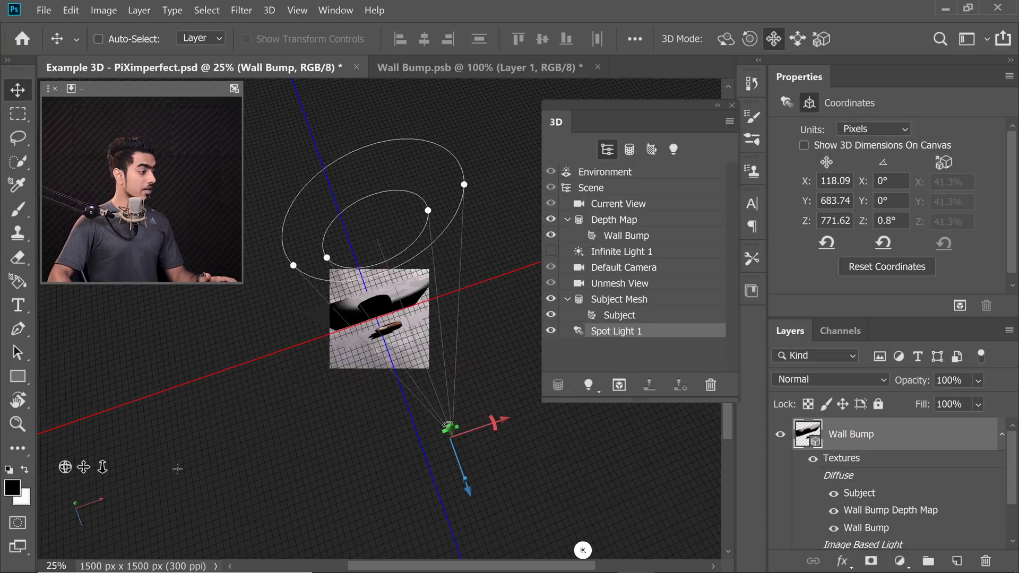
Return to the front view and aim Spot Light 1 at the portrait's centre.
{"action": "left_click", "coordinate": [646, 287]}
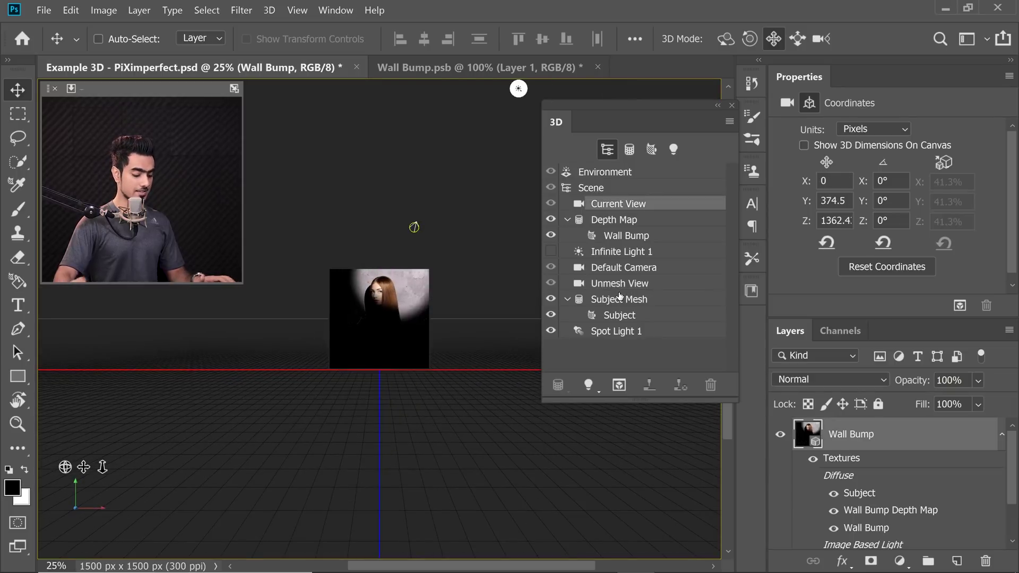
{"action": "key", "text": "ctrl+plus"}
{"action": "key", "text": "ctrl+plus"}
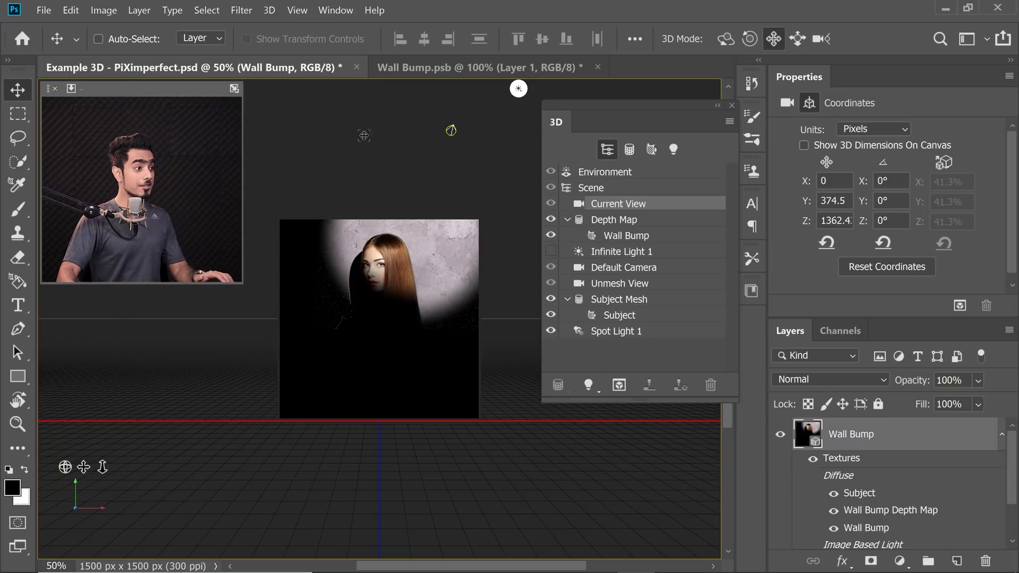
{"action": "left_click", "coordinate": [451, 129]}
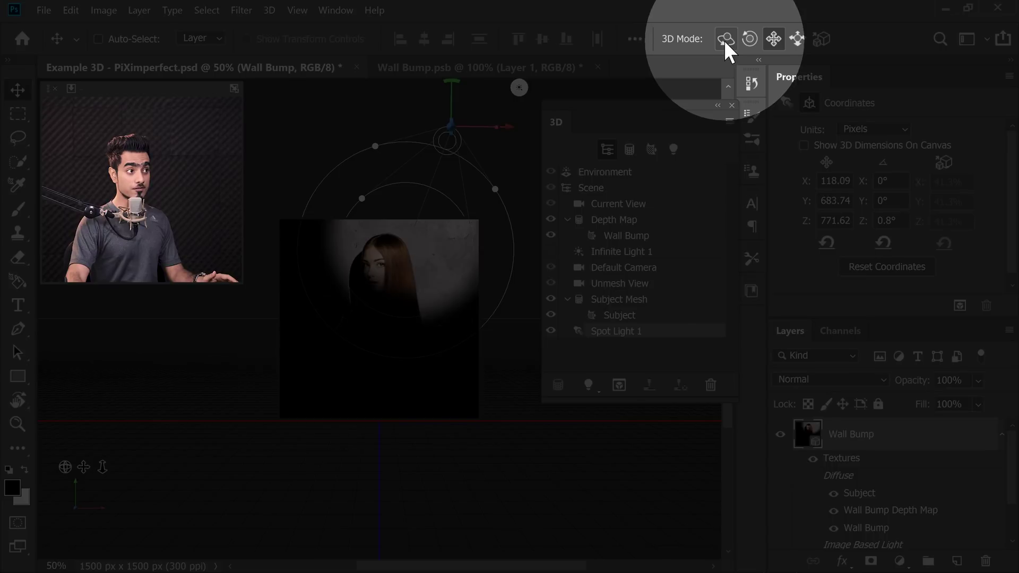
{"action": "left_click", "coordinate": [725, 41]}
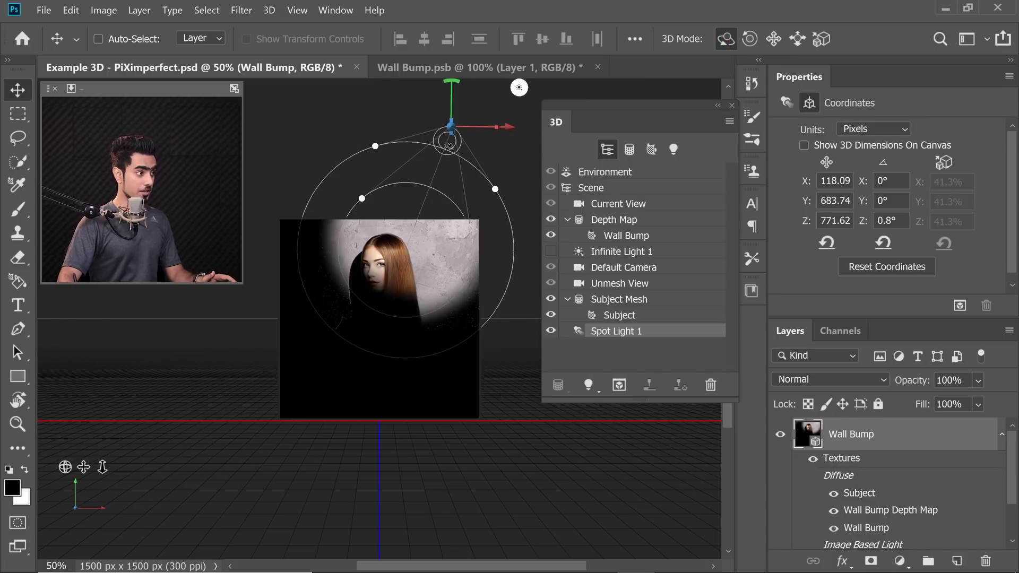
{"action": "left_click_drag", "start_coordinate": [450, 144], "coordinate": [452, 141]}
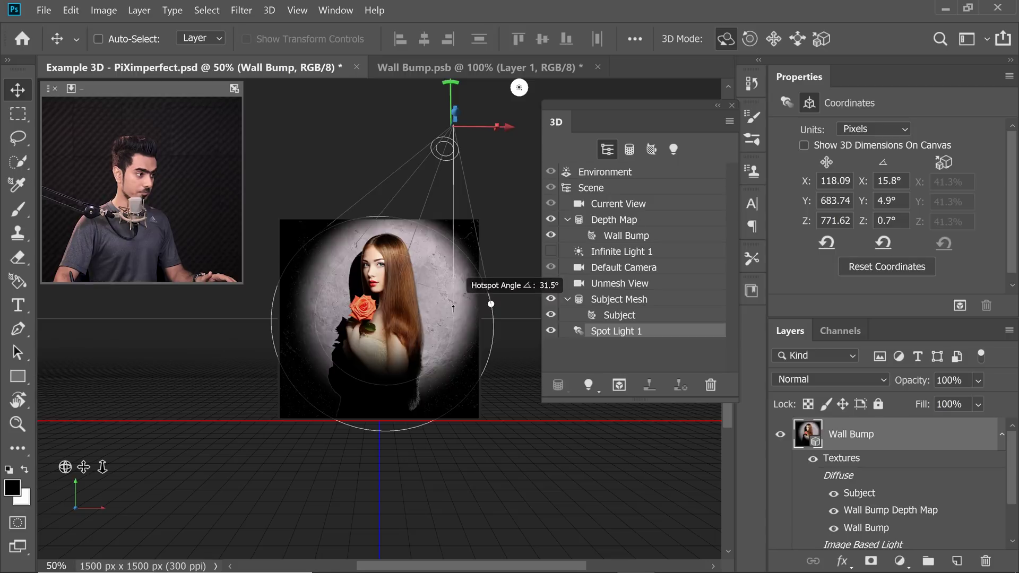
Shrink the spotlight hotspot to about 6.7° and widen the cone to about 68°.
{"action": "left_click_drag", "start_coordinate": [453, 307], "coordinate": [378, 522]}
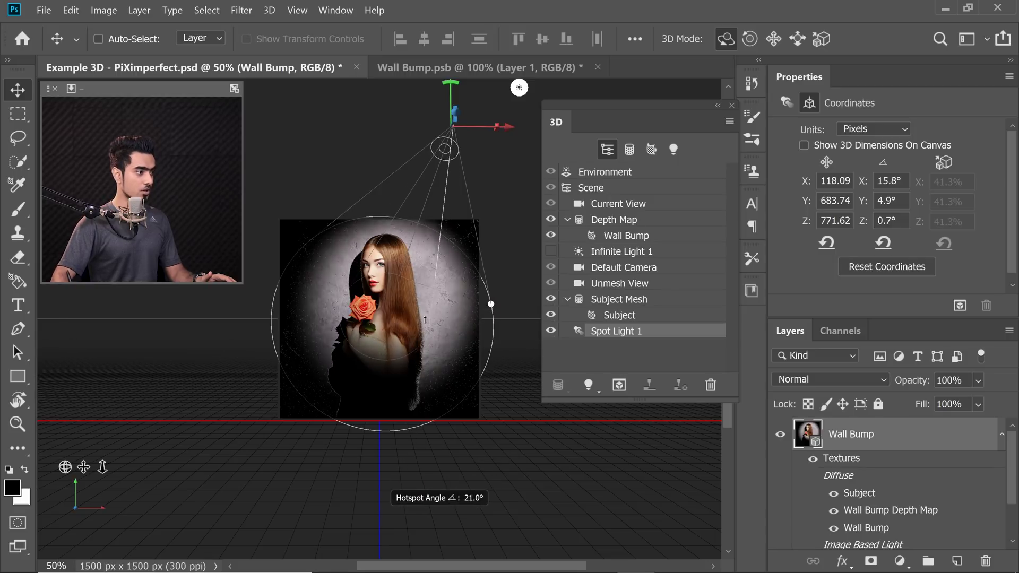
{"action": "left_click_drag", "start_coordinate": [430, 320], "coordinate": [390, 478]}
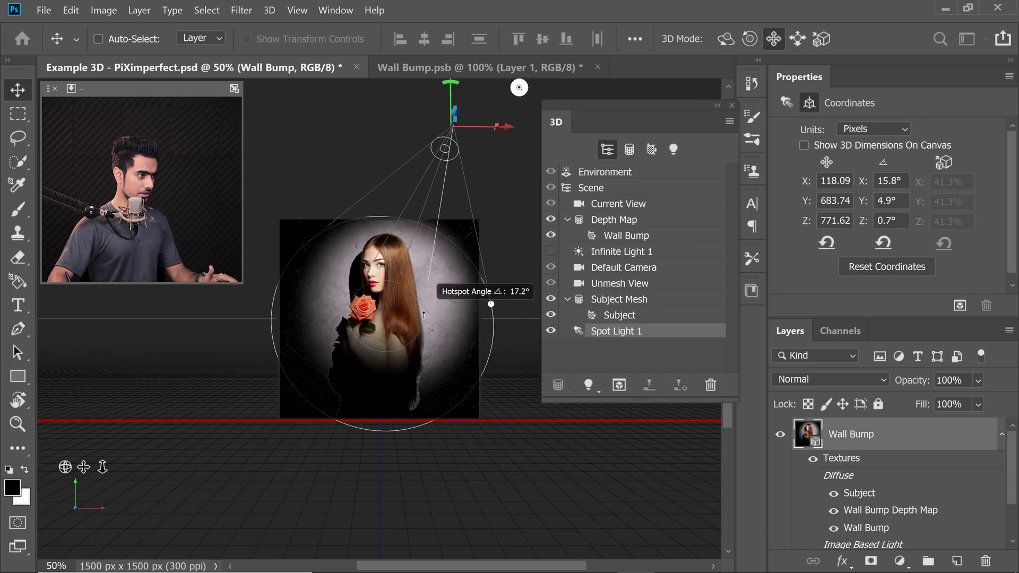
{"action": "left_click_drag", "start_coordinate": [418, 353], "coordinate": [412, 287]}
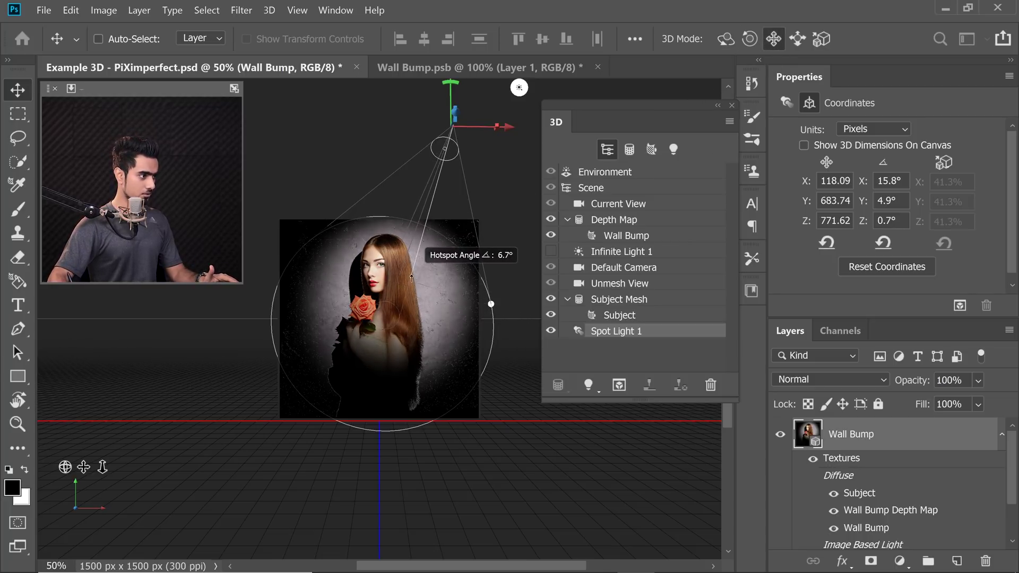
{"action": "left_click_drag", "start_coordinate": [501, 294], "coordinate": [493, 218]}
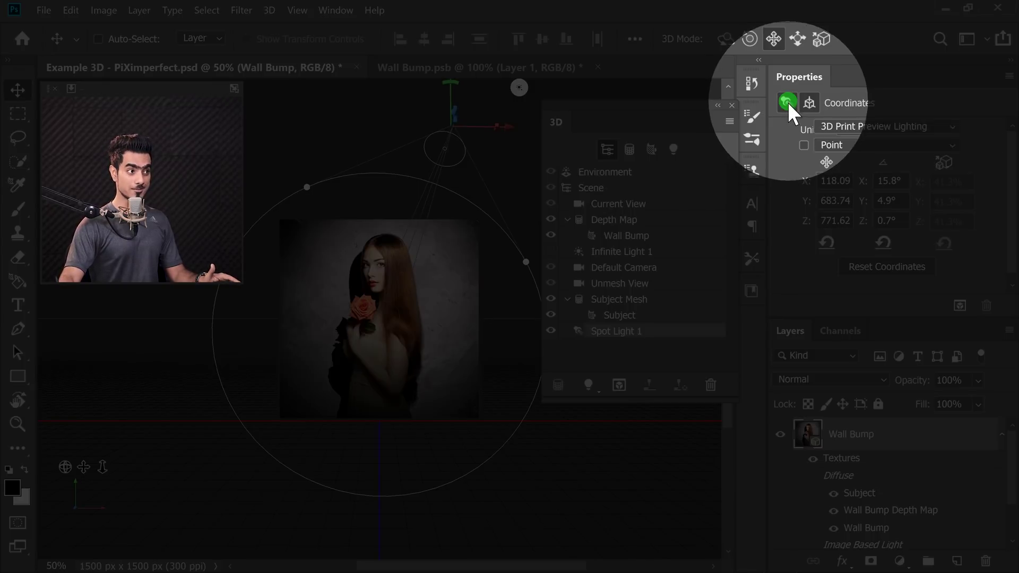
Render the scene with Spot Light 1's shadow softness at 86%.
{"action": "left_click", "coordinate": [789, 103]}
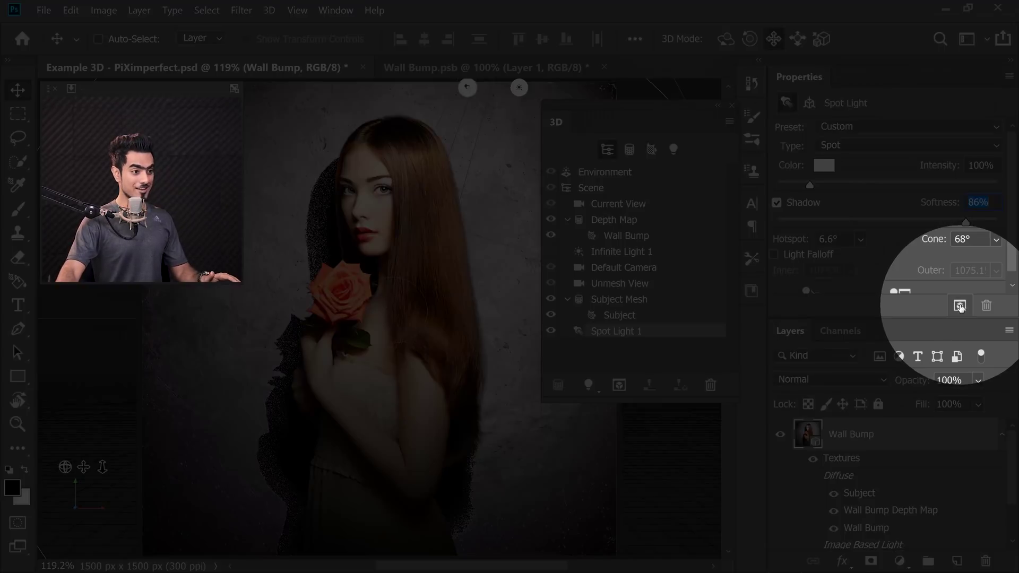
{"action": "left_click", "coordinate": [959, 305]}
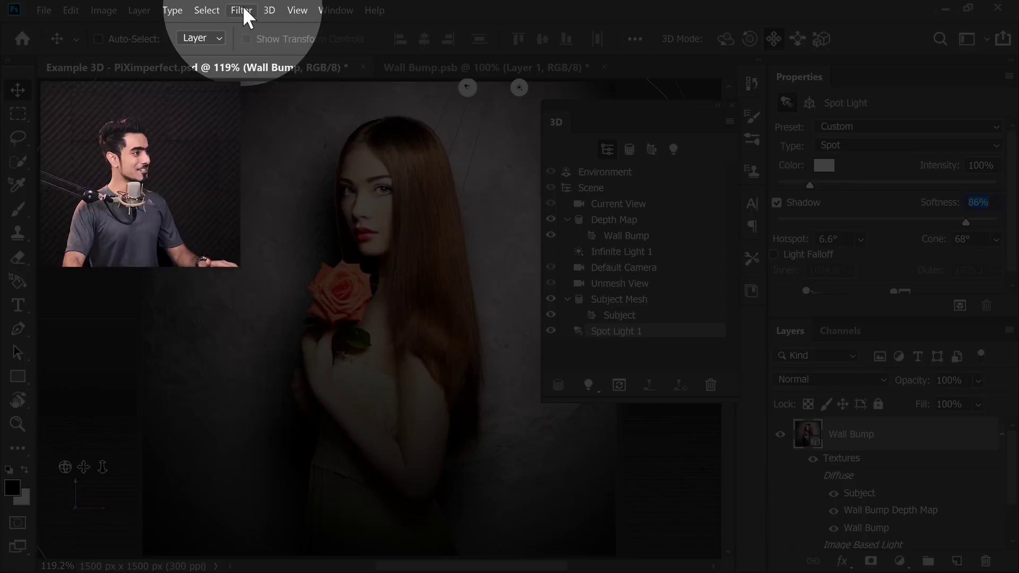
{"action": "left_click", "coordinate": [242, 10]}
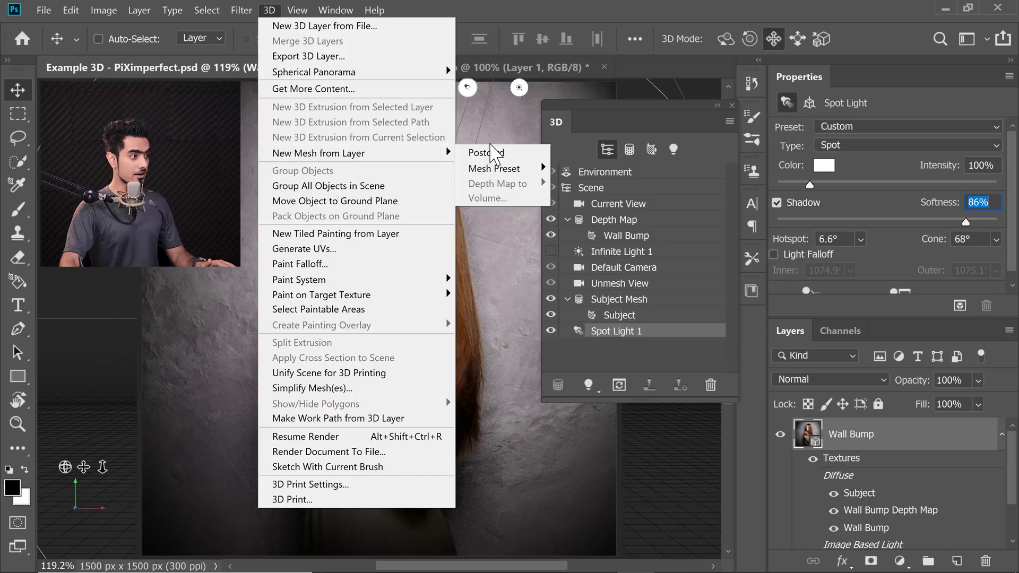
{"action": "mouse_move", "coordinate": [319, 153]}
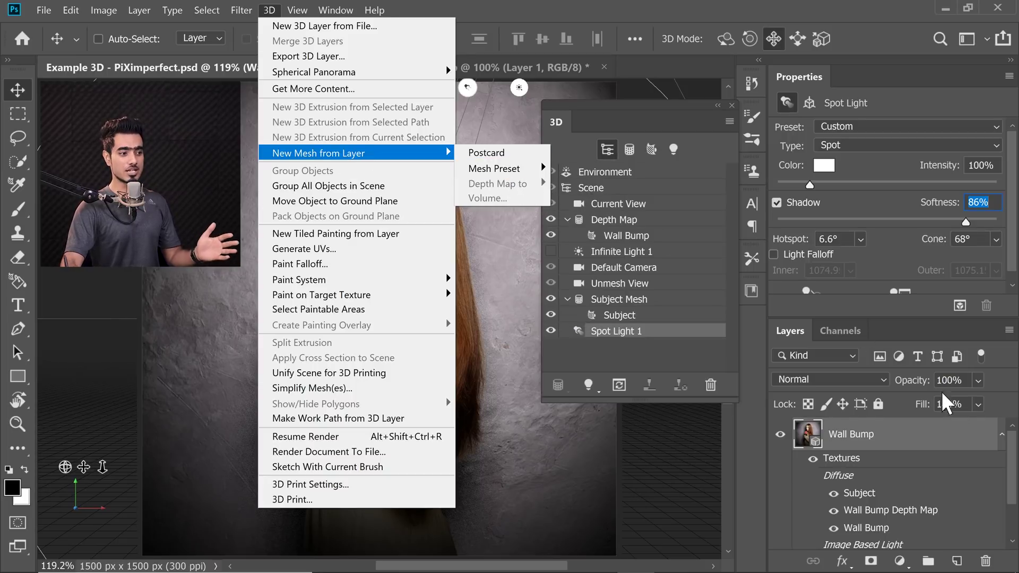
{"action": "left_click", "coordinate": [1005, 472]}
{"action": "scroll", "coordinate": [955, 477], "scroll_direction": "down", "scroll_amount": 3}
{"action": "left_click", "coordinate": [919, 529]}
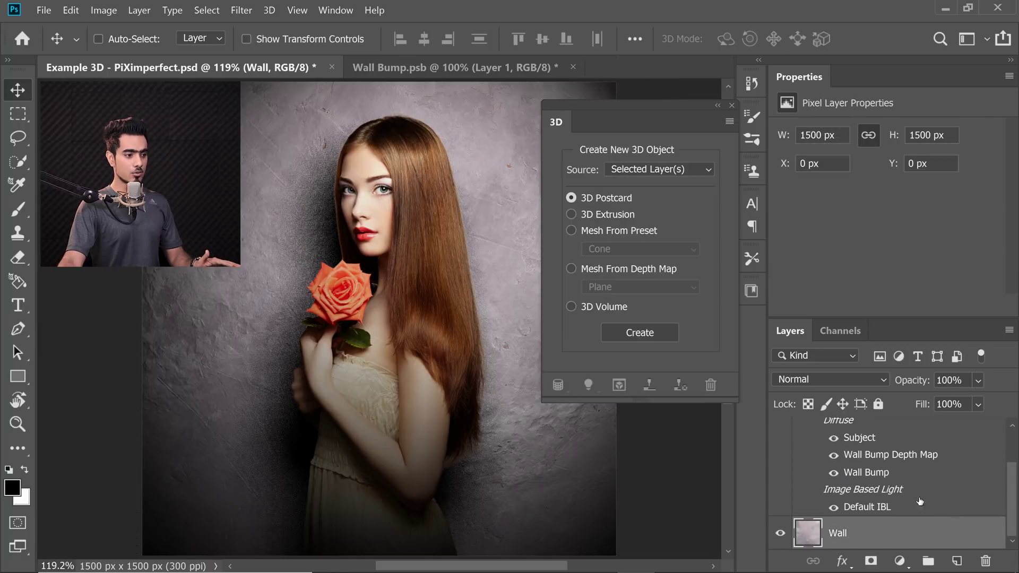
{"action": "left_click", "coordinate": [271, 6]}
{"action": "mouse_move", "coordinate": [319, 153]}
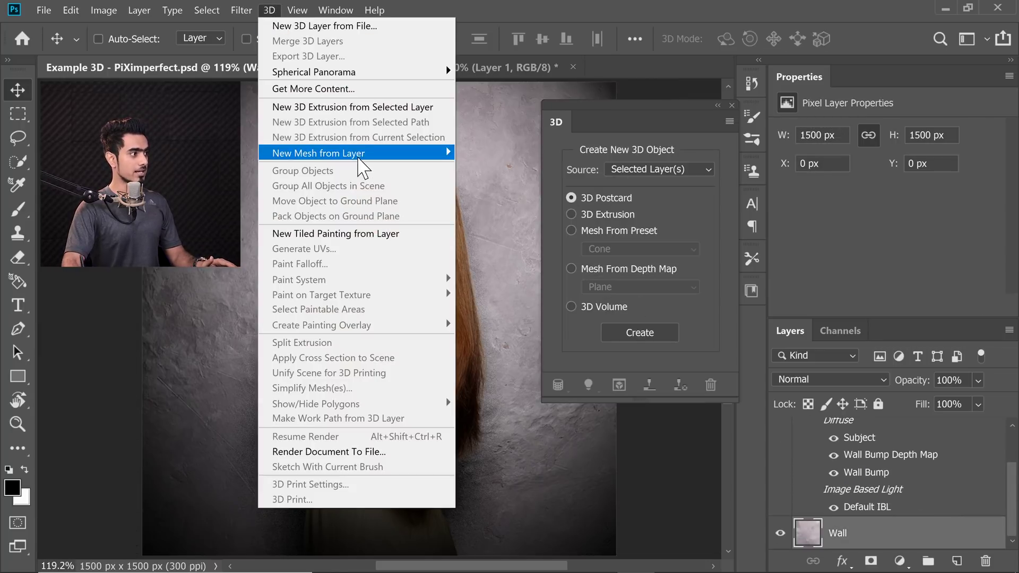
{"action": "mouse_move", "coordinate": [497, 183]}
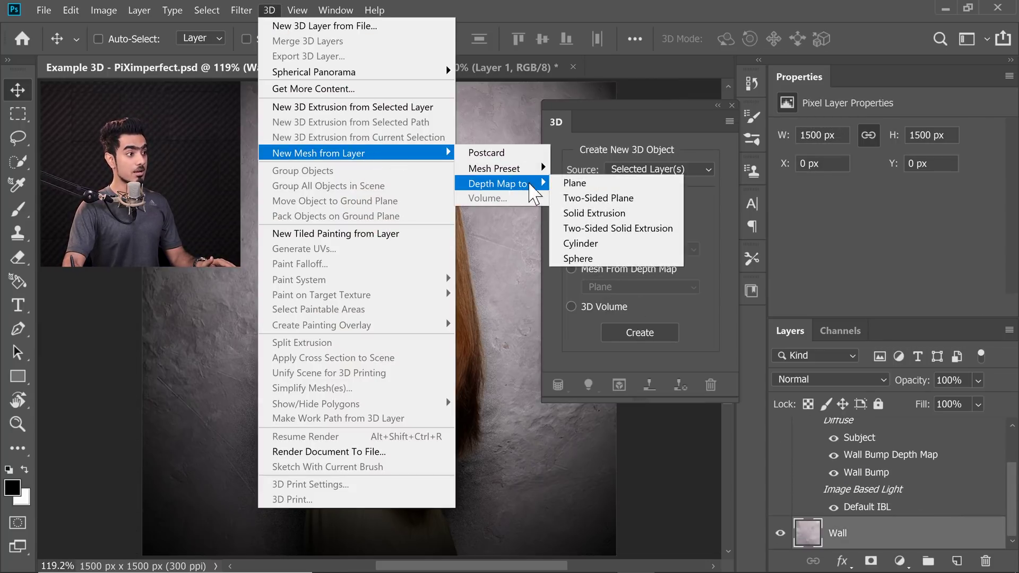
{"action": "left_click", "coordinate": [1010, 510]}
{"action": "scroll", "coordinate": [1009, 478], "scroll_direction": "up", "scroll_amount": 2}
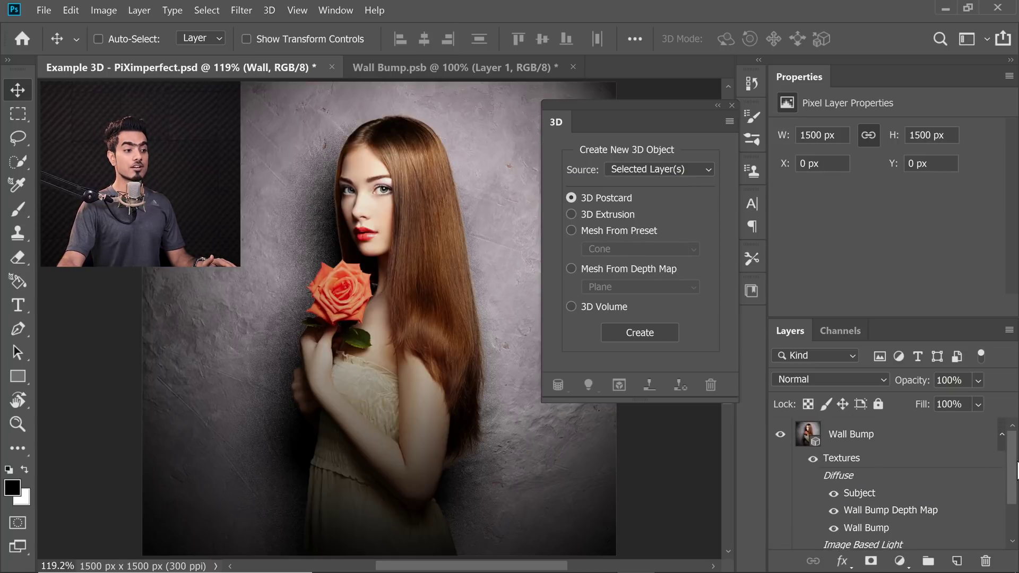
{"action": "left_click", "coordinate": [912, 449]}
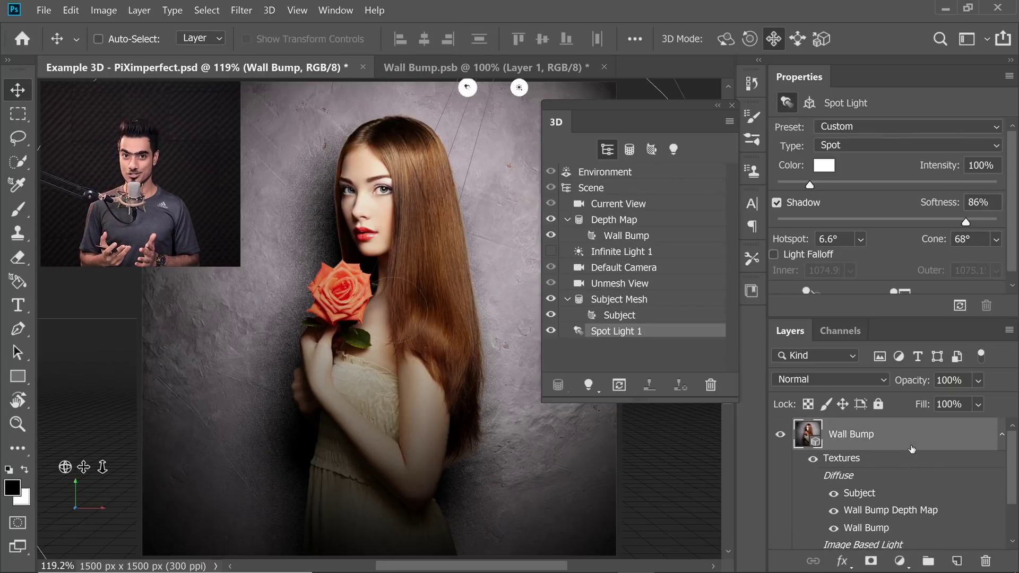